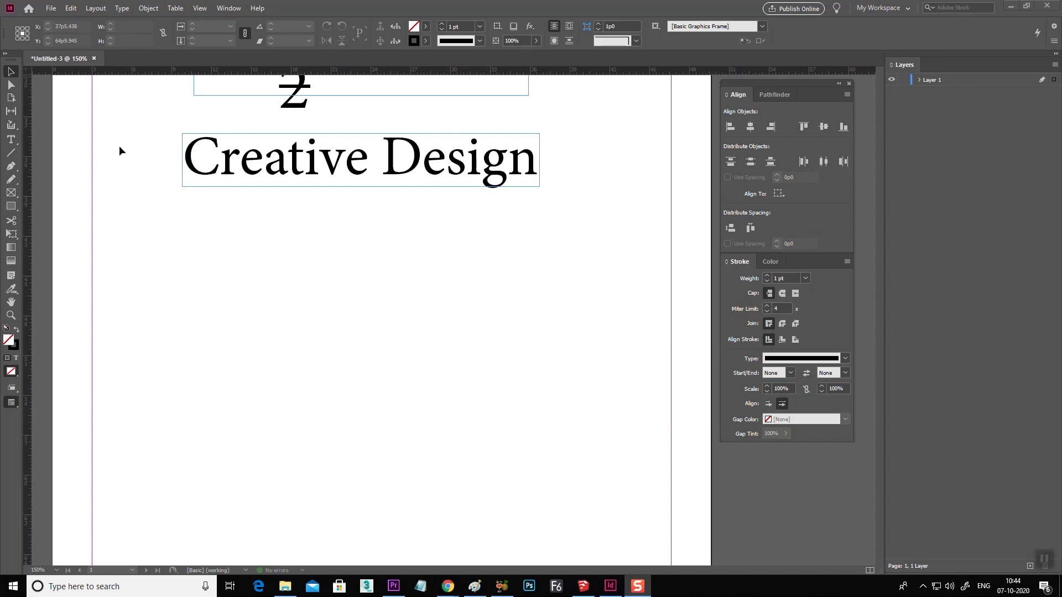
# Step: Drag the Creative Design text frame lower on the page, beneath the frame above it
pyautogui.moveTo(281, 168); pyautogui.dragTo(320, 176)
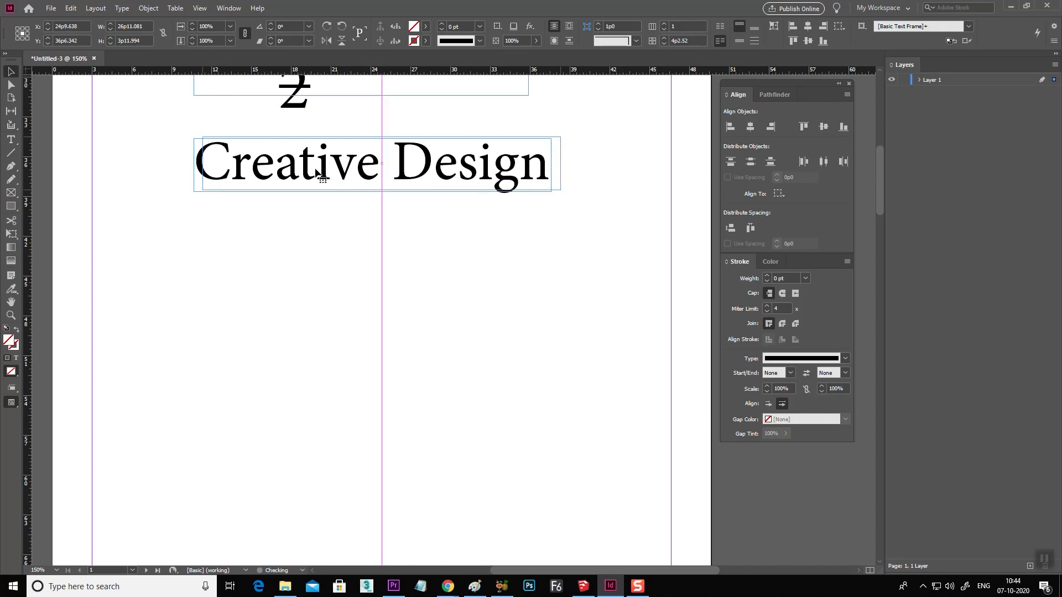
pyautogui.click(310, 220)
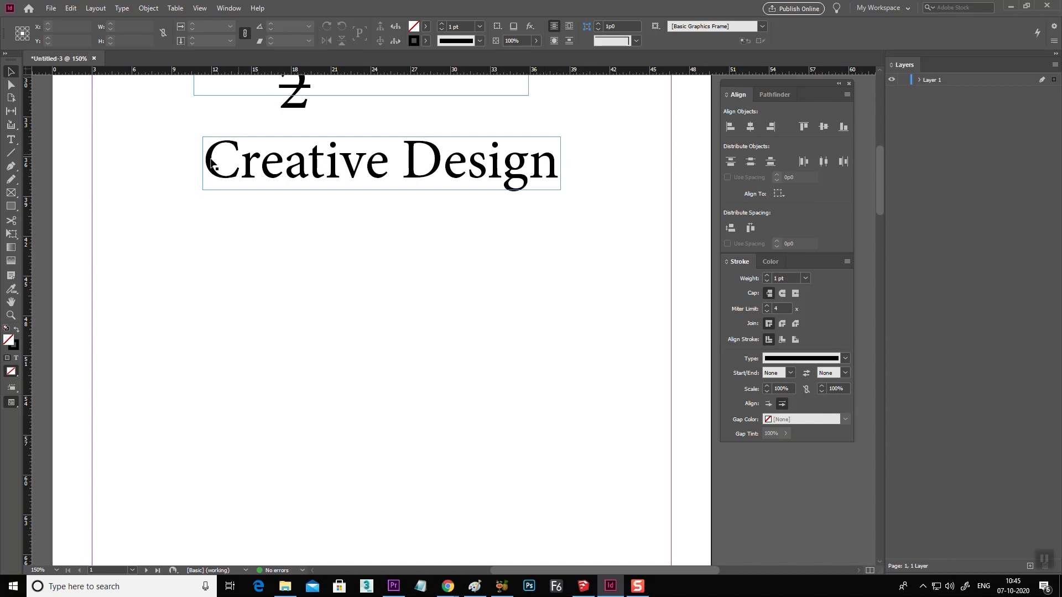
pyautogui.moveTo(302, 171); pyautogui.dragTo(314, 207)
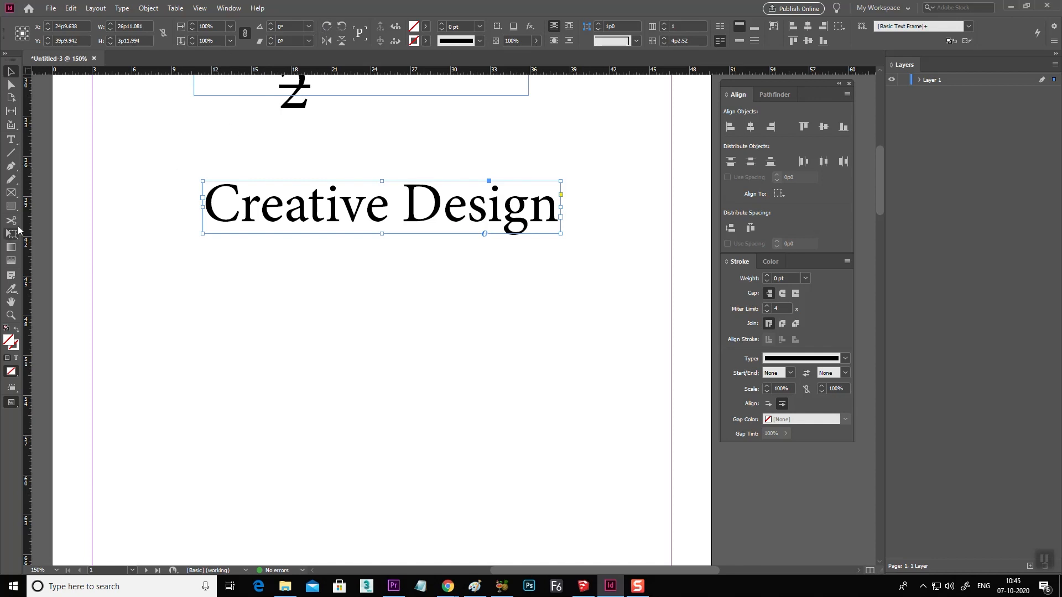
# Step: Retype the capital C and D in lowercase so the heading reads 'creative design'
pyautogui.click(10, 141)
pyautogui.moveTo(239, 199); pyautogui.dragTo(197, 205)
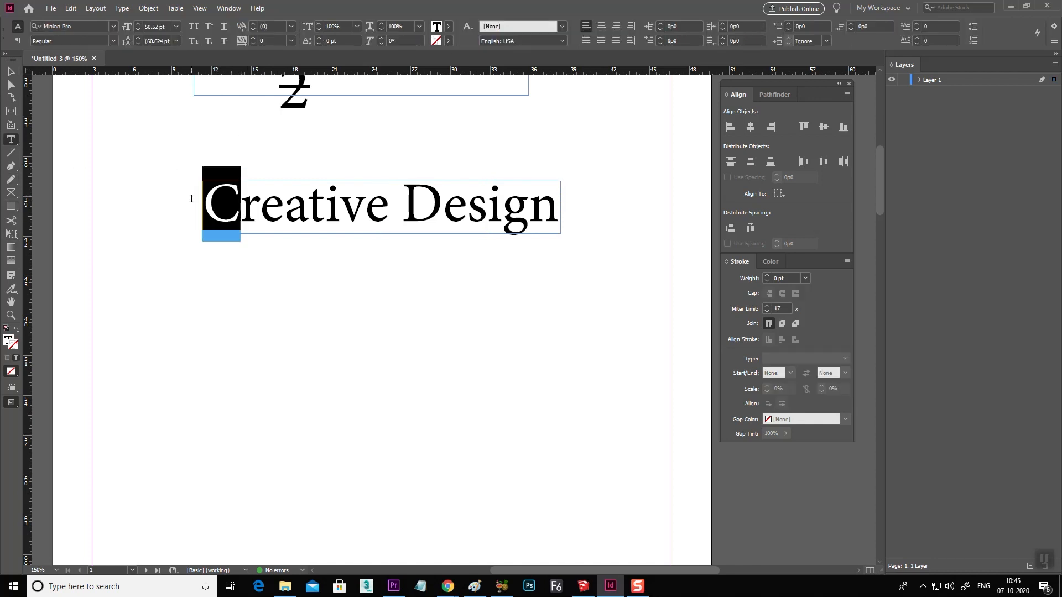
pyautogui.write('c')
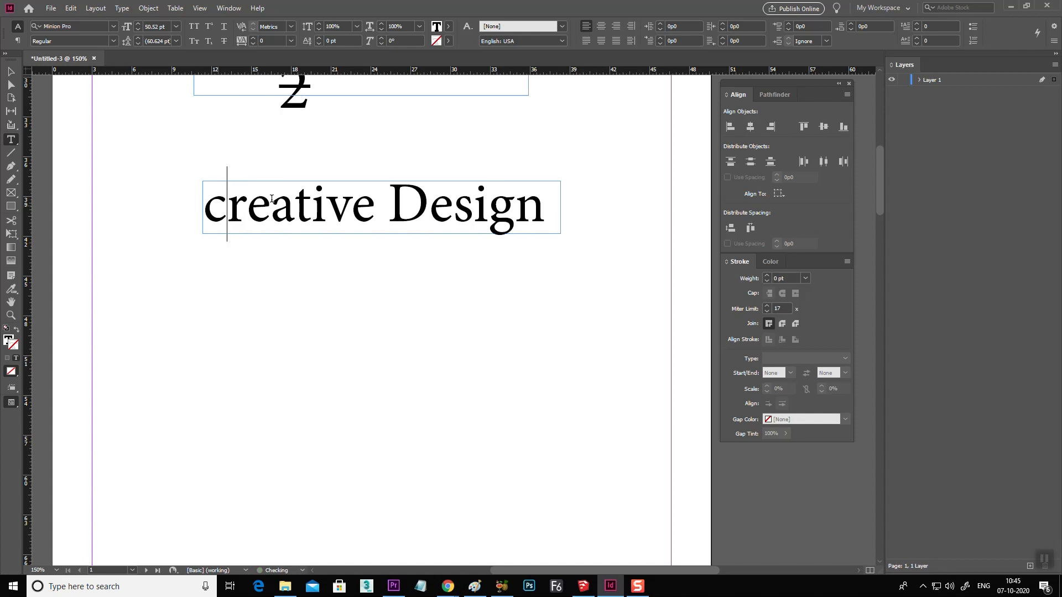
pyautogui.click(415, 199)
pyautogui.hotkey('shift', 'Left')
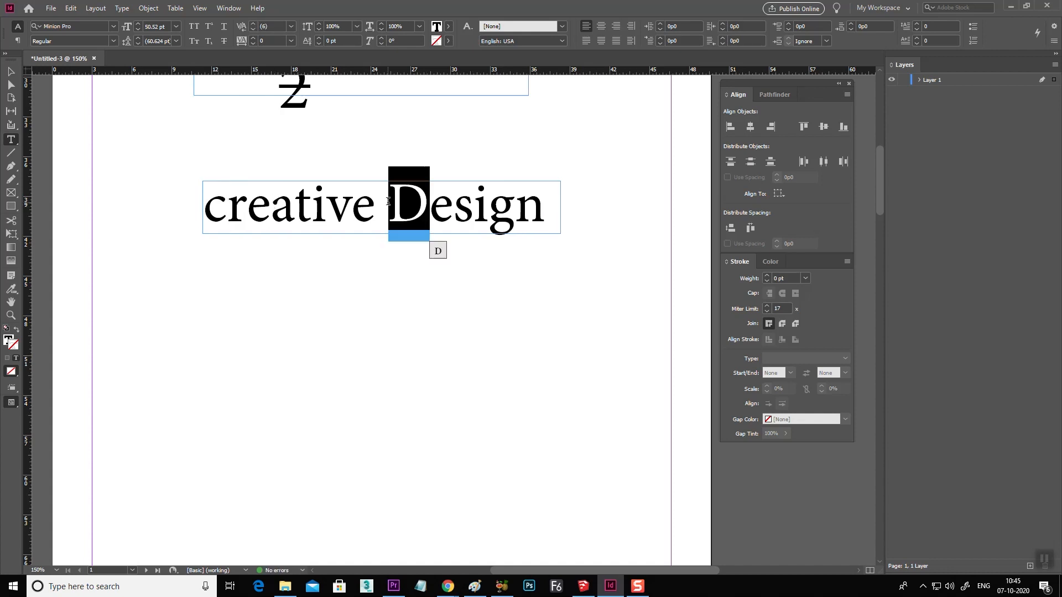
pyautogui.write('d')
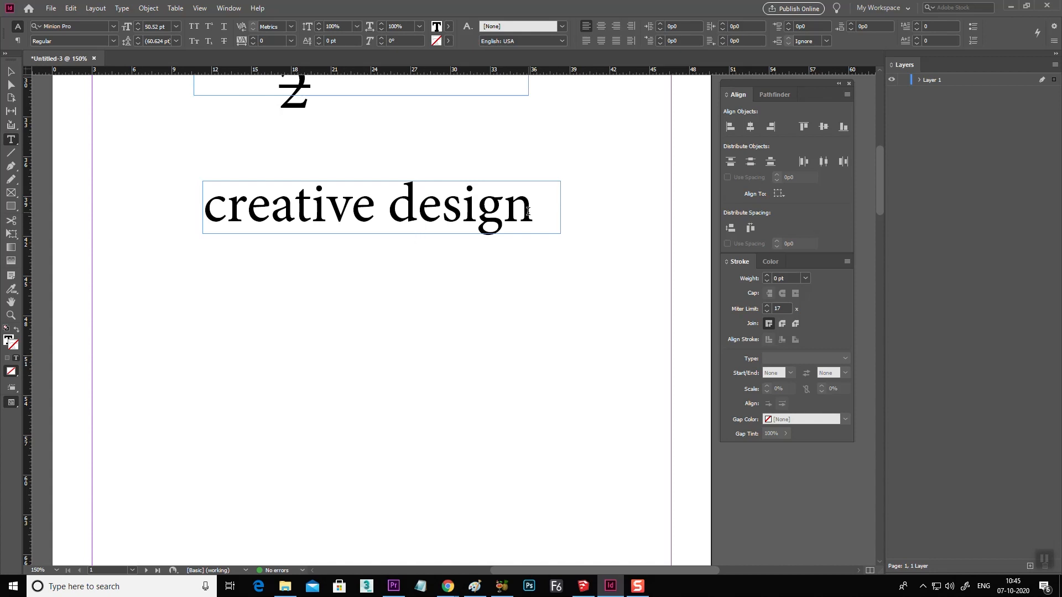
# Step: Convert the heading text to UPPERCASE with Change Case so it reads 'CREATIVE DESIGN'
pyautogui.click(121, 8)
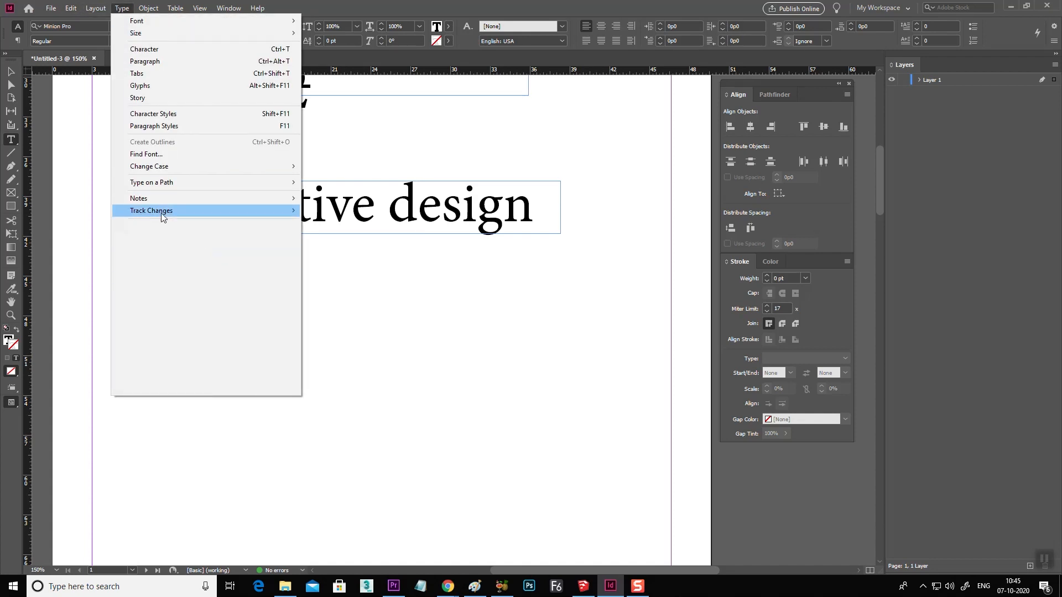
pyautogui.moveTo(163, 170)
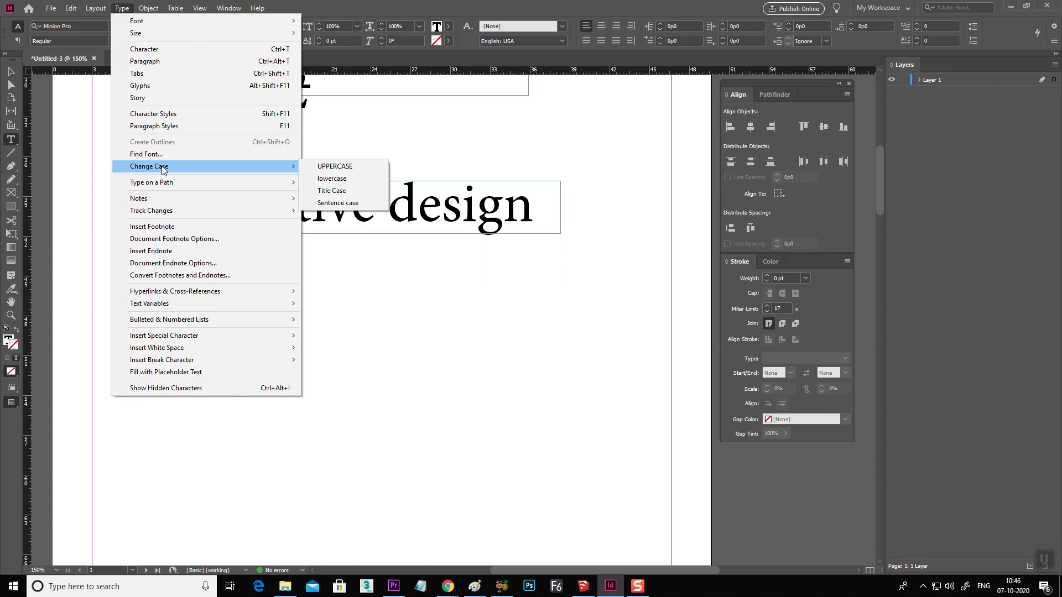
pyautogui.click(331, 168)
pyautogui.moveTo(533, 207); pyautogui.dragTo(201, 208)
pyautogui.click(122, 8)
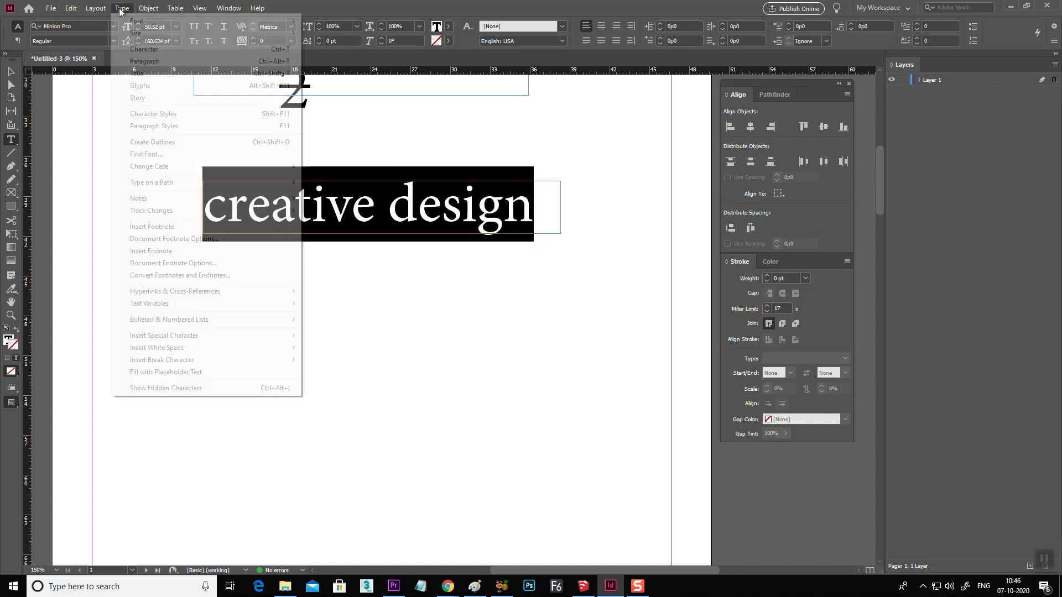
pyautogui.click(343, 167)
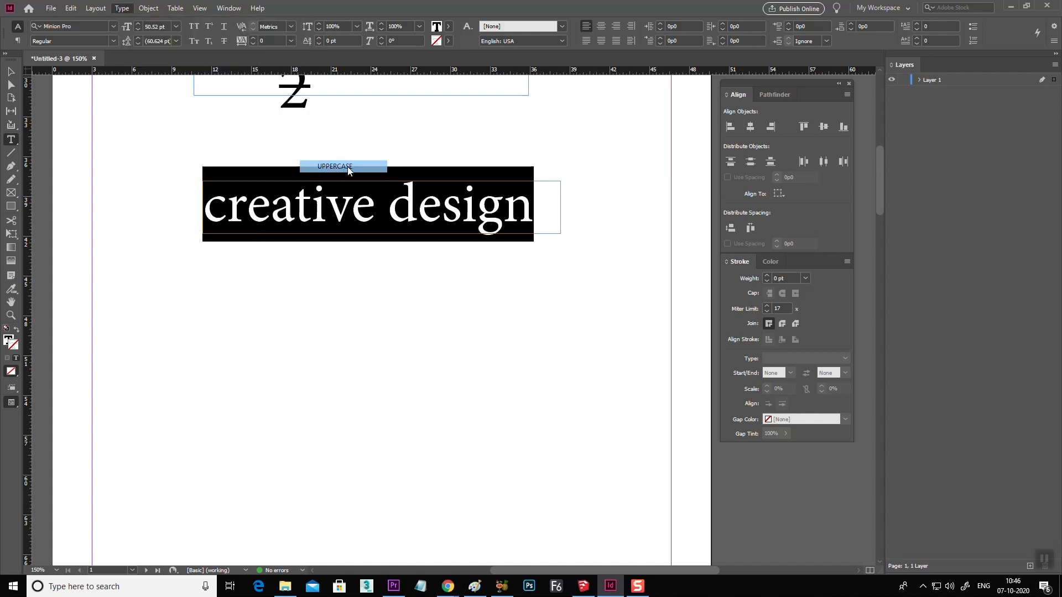
# Step: Move the heading frame left and widen it to fit the capitalised text
pyautogui.press('Escape')
pyautogui.moveTo(302, 225); pyautogui.dragTo(198, 221)
pyautogui.moveTo(470, 214); pyautogui.dragTo(655, 211)
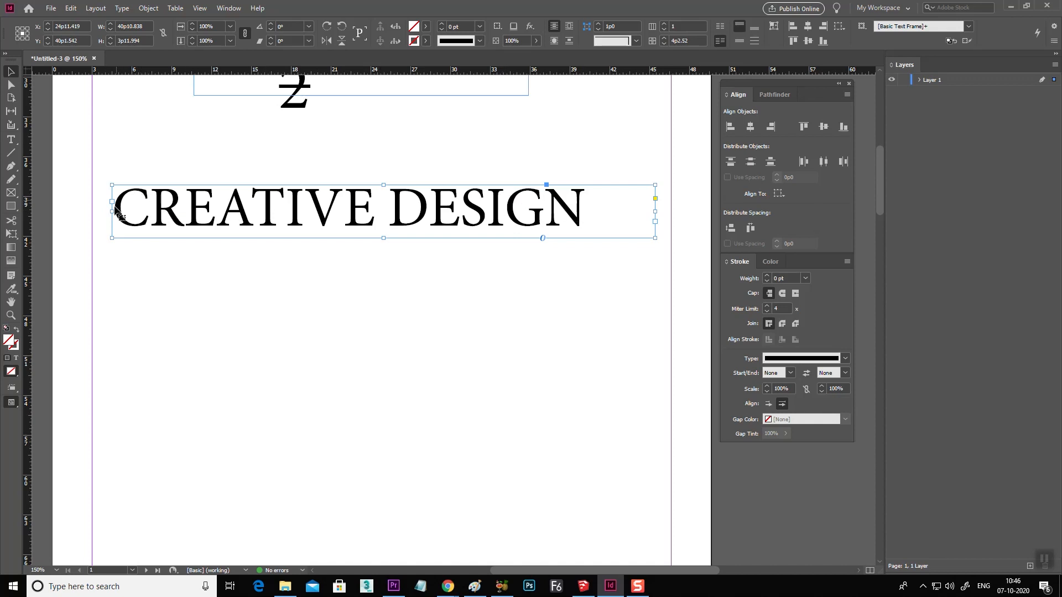
# Step: Select all of the heading and apply Title Case to show 'Creative Design'
pyautogui.doubleClick(582, 204)
pyautogui.moveTo(584, 204); pyautogui.dragTo(116, 199)
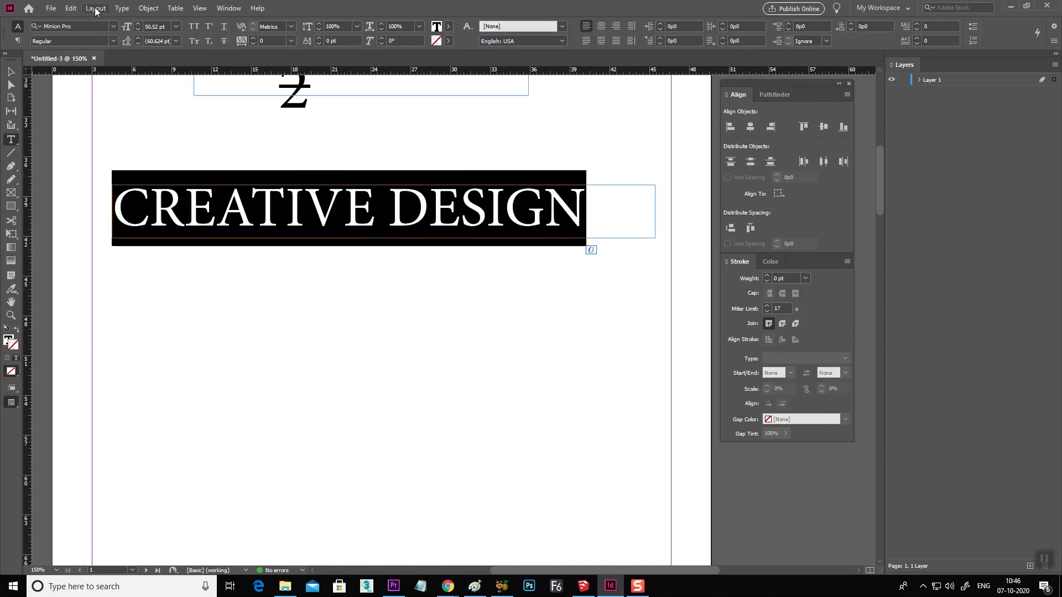
pyautogui.click(122, 9)
pyautogui.moveTo(264, 167)
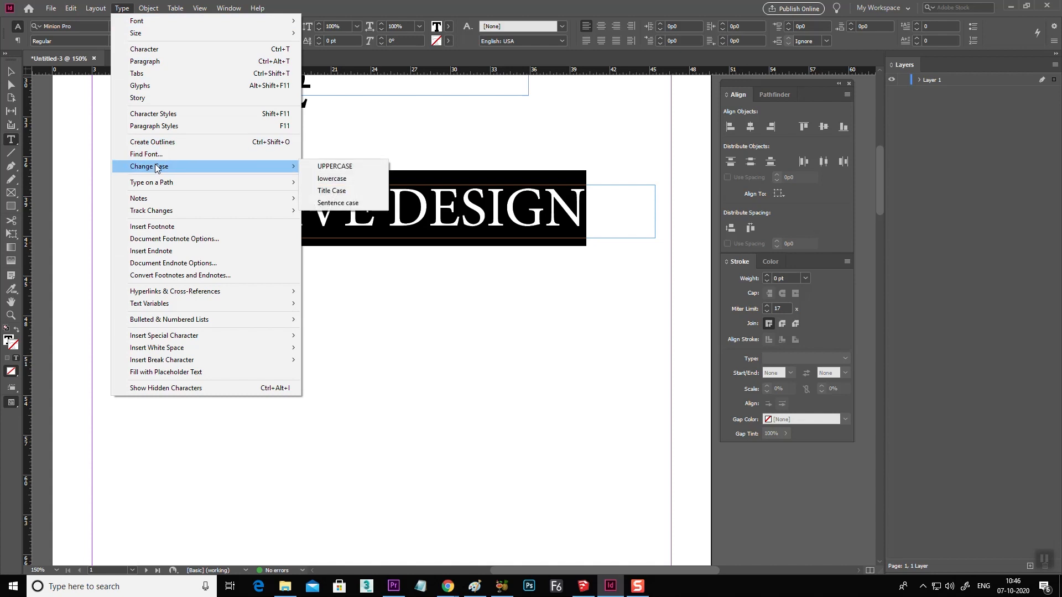
pyautogui.click(340, 192)
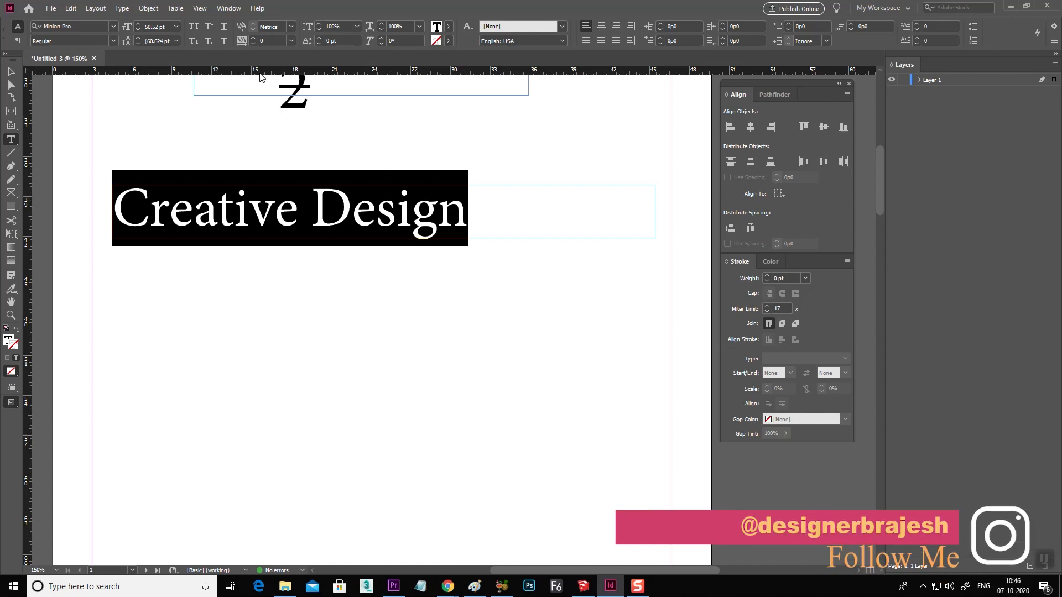
# Step: Apply lowercase through Change Case so the heading reads 'creative design'
pyautogui.click(121, 8)
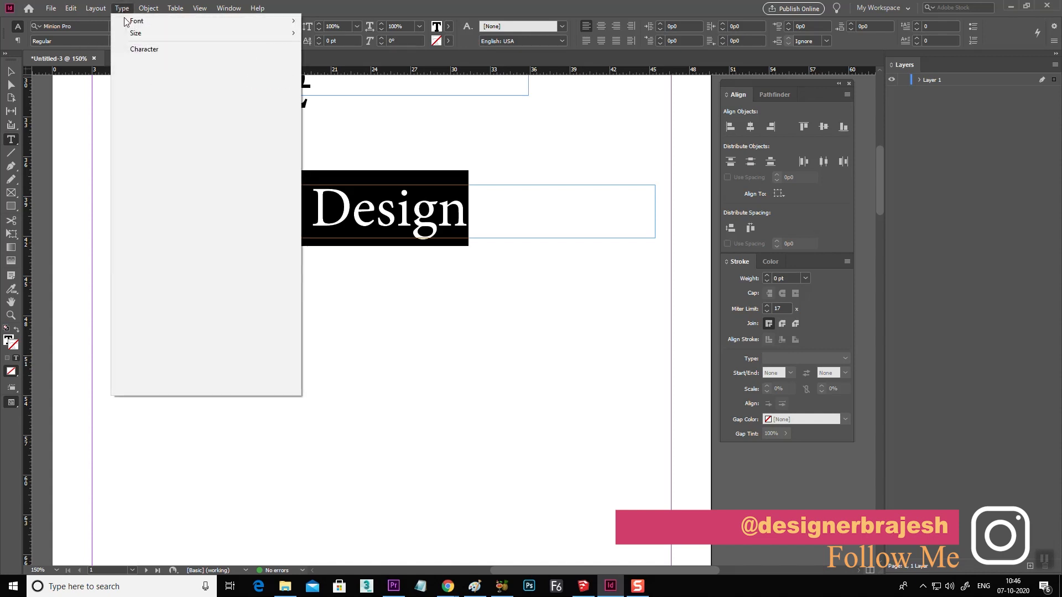
pyautogui.moveTo(160, 166)
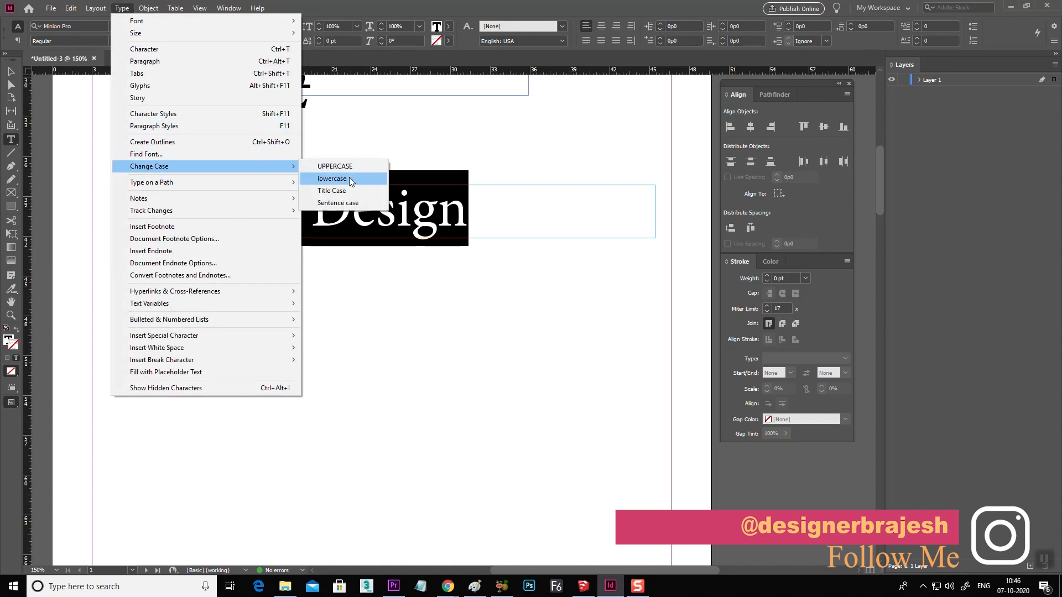
pyautogui.click(350, 178)
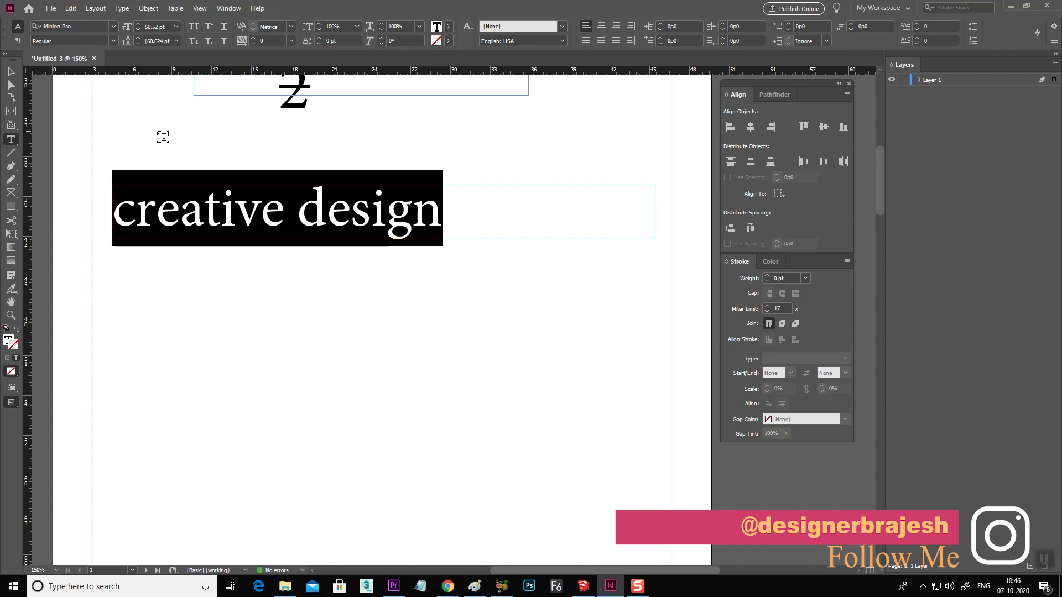
pyautogui.click(148, 7)
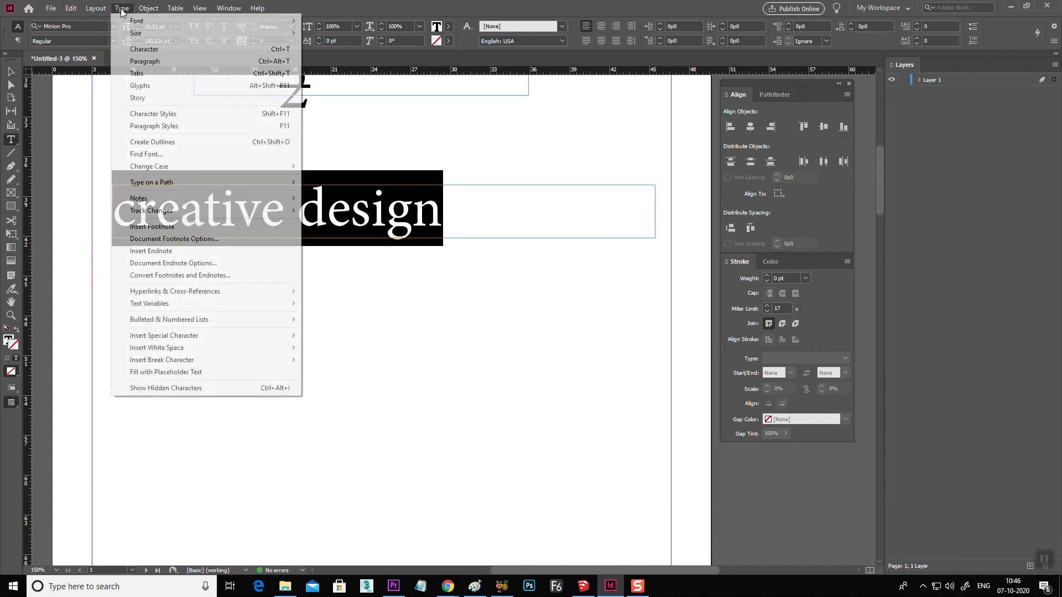
# Step: Apply Sentence case to get 'Creative design' and set it in Small Caps
pyautogui.moveTo(168, 167)
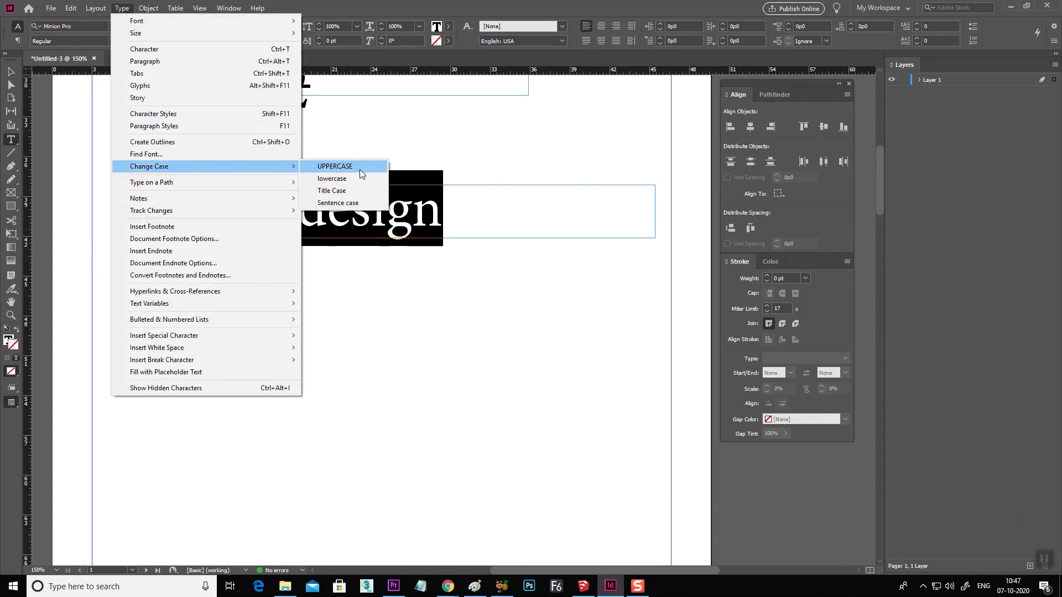
pyautogui.click(348, 203)
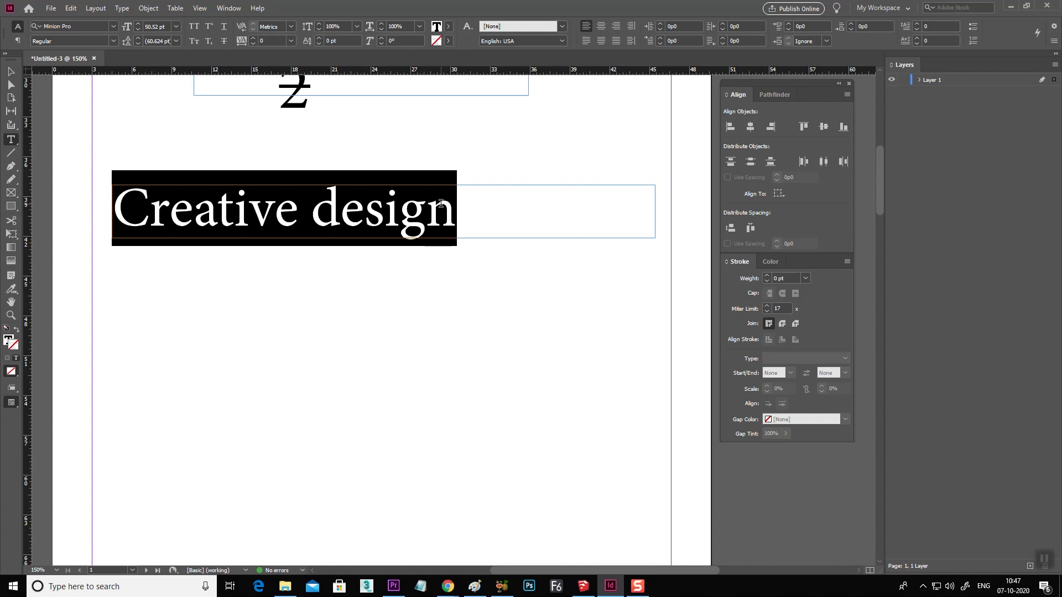
pyautogui.click(195, 43)
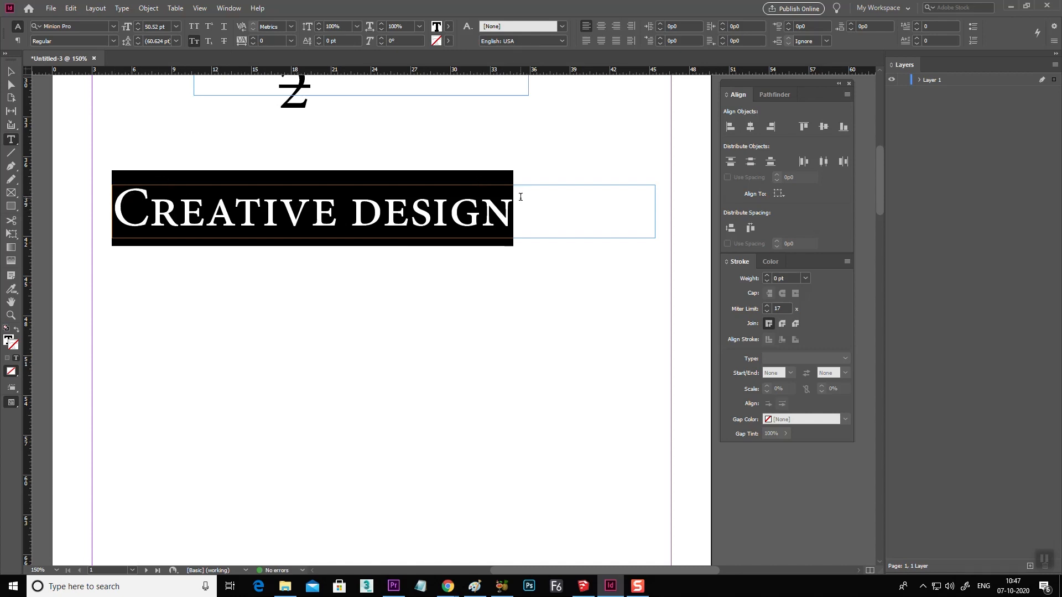
# Step: Toggle All Caps on and off, then apply Title Case and reselect the 'Creative Design' text
pyautogui.click(194, 26)
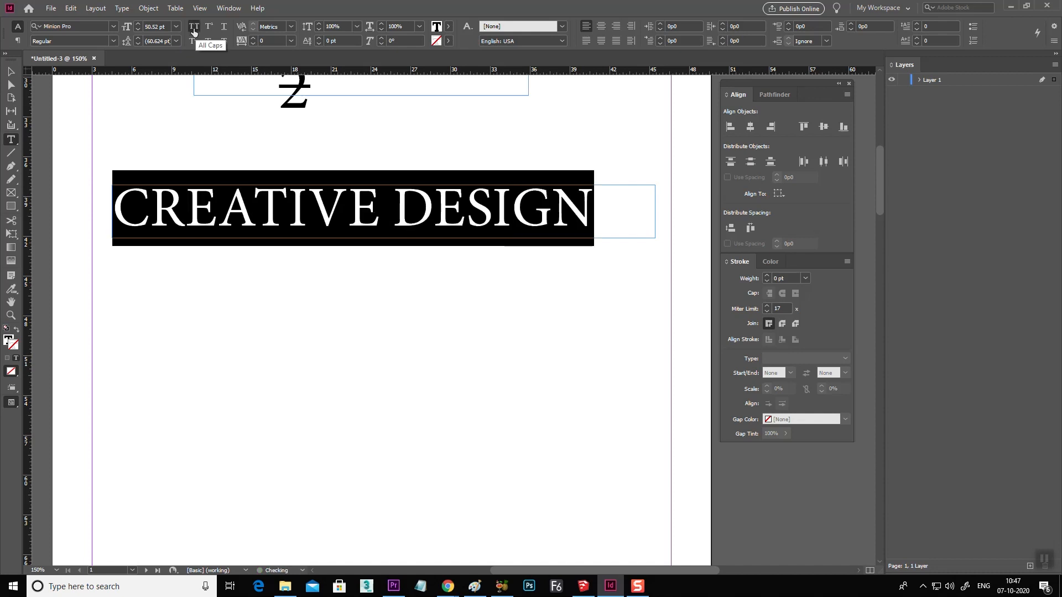
pyautogui.click(192, 27)
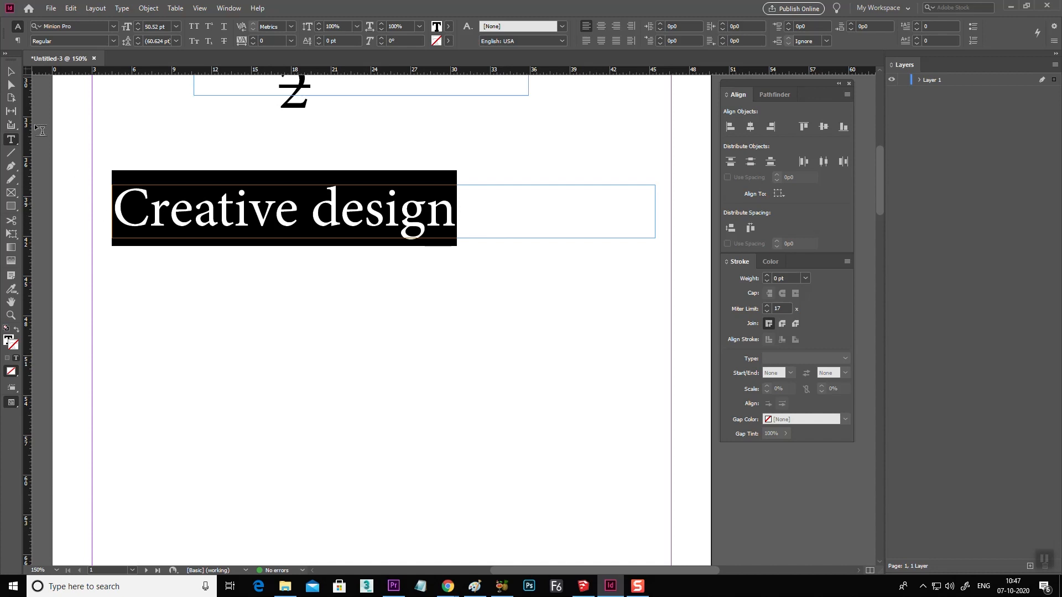
pyautogui.click(122, 8)
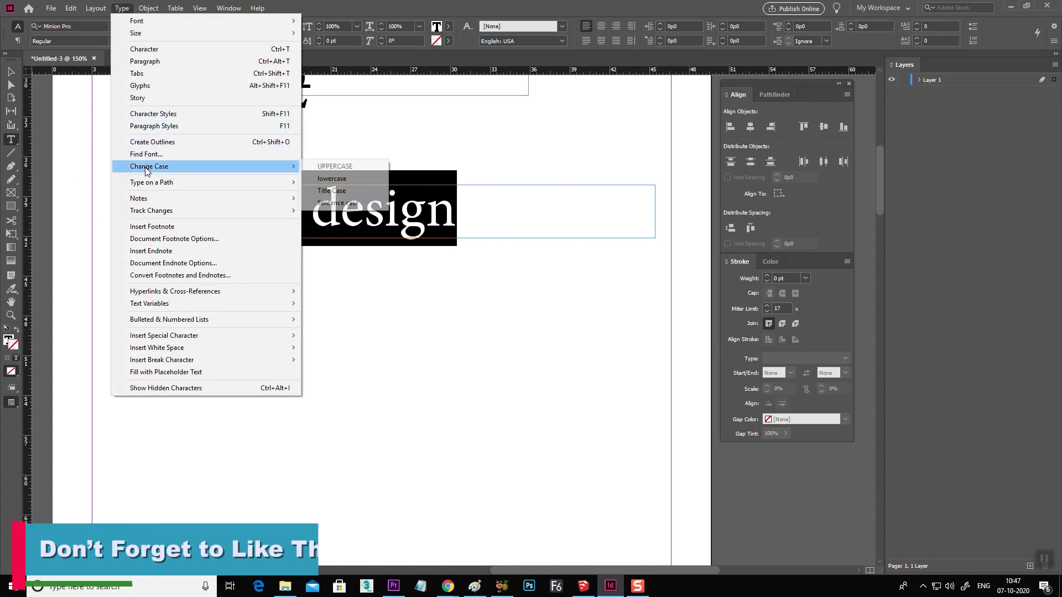
pyautogui.click(348, 190)
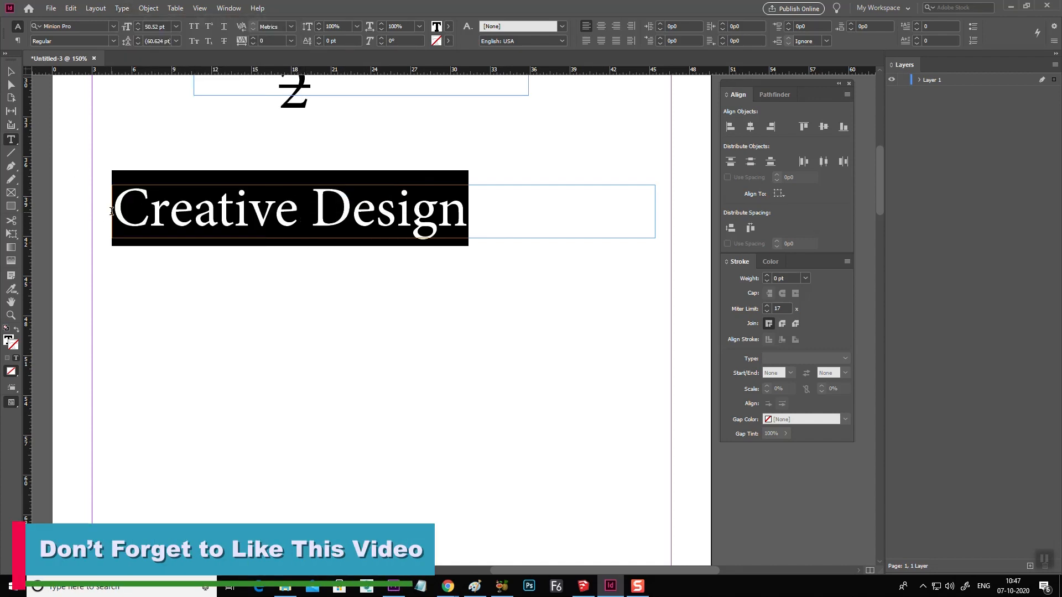
pyautogui.click(477, 216)
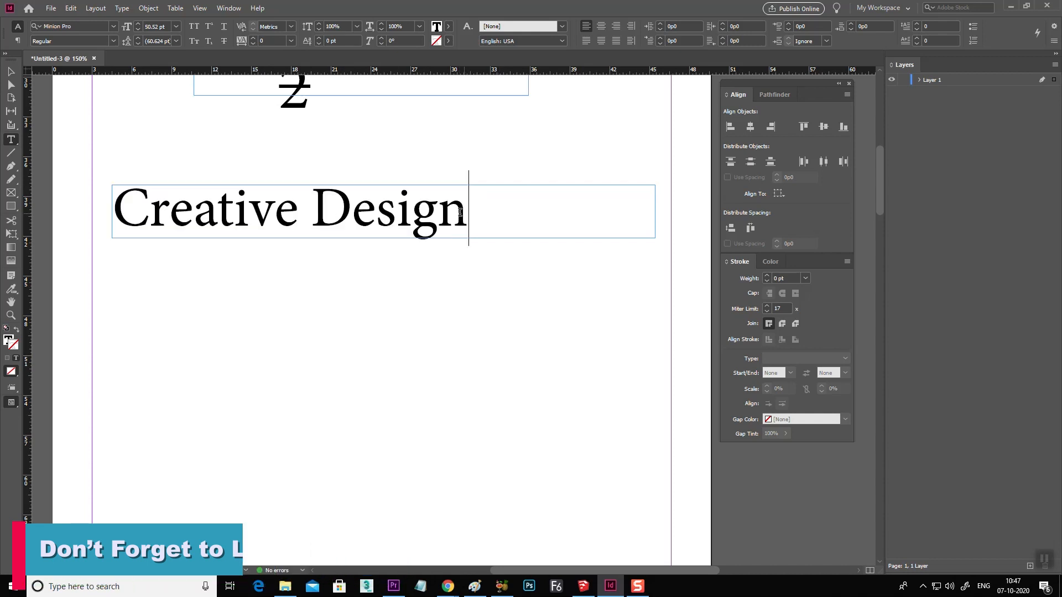
pyautogui.moveTo(474, 215); pyautogui.dragTo(119, 210)
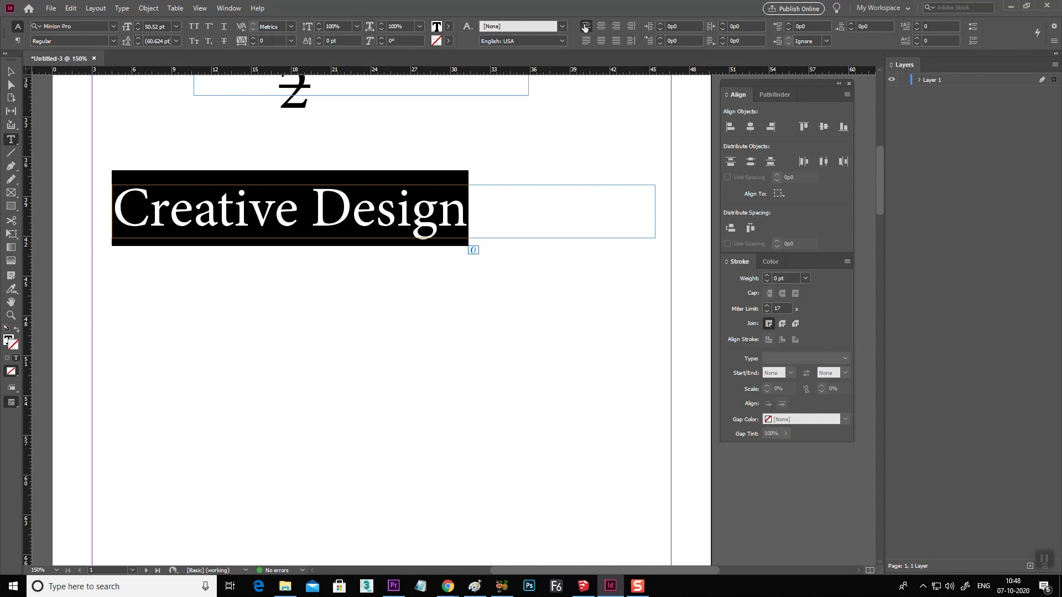
# Step: Put 'Design' on its own line and stretch the frame taller to reveal it
pyautogui.click(317, 212)
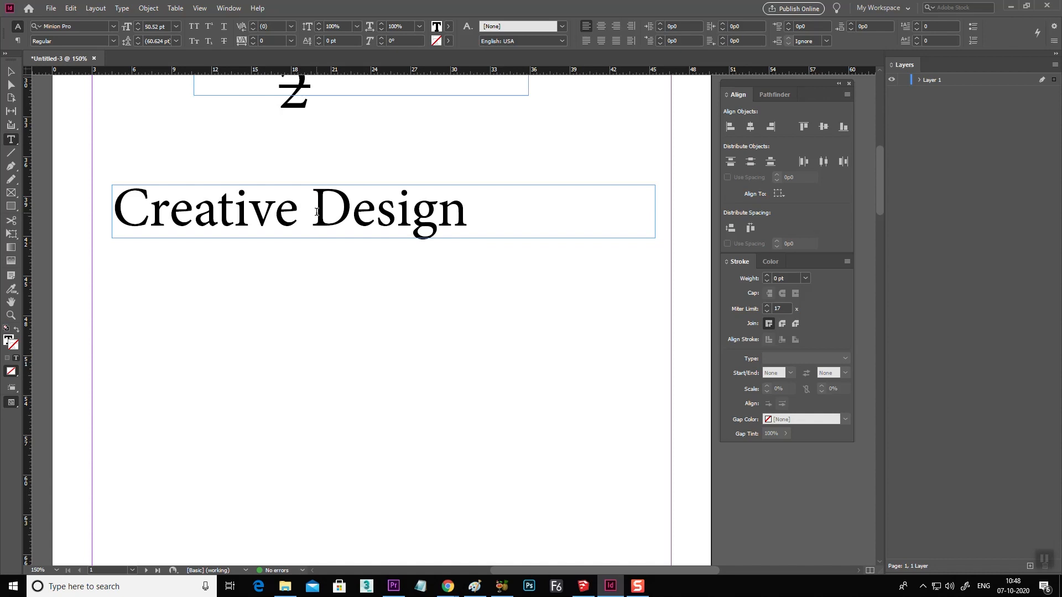
pyautogui.hotkey('ctrl', 'Delete')
pyautogui.press('Escape')
pyautogui.moveTo(383, 237); pyautogui.dragTo(383, 521)
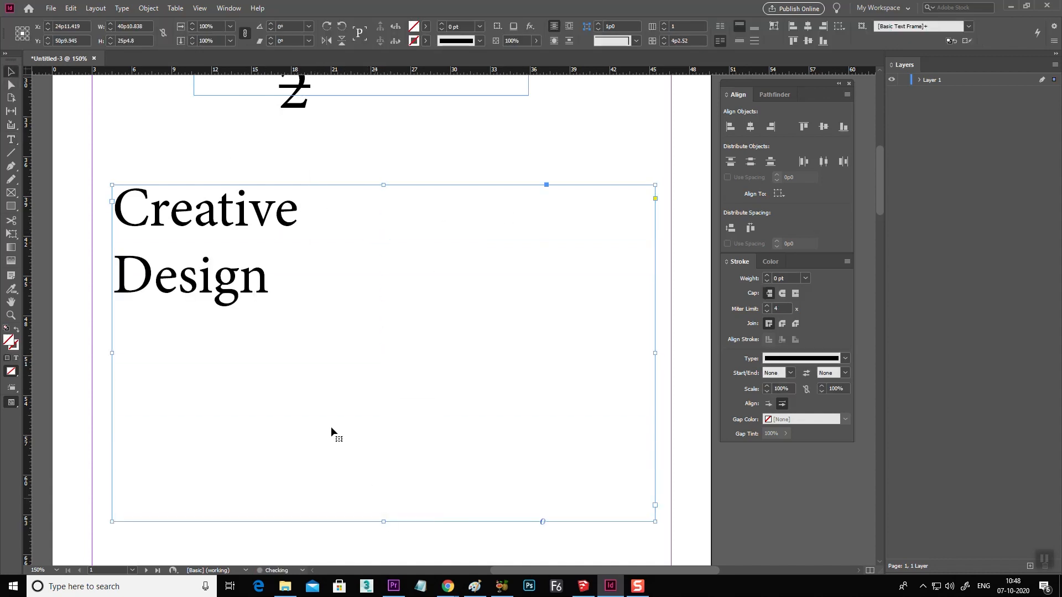
# Step: Add lines 'By' and the designer's name below Design, then shrink the frame to fit
pyautogui.click(10, 139)
pyautogui.click(265, 282)
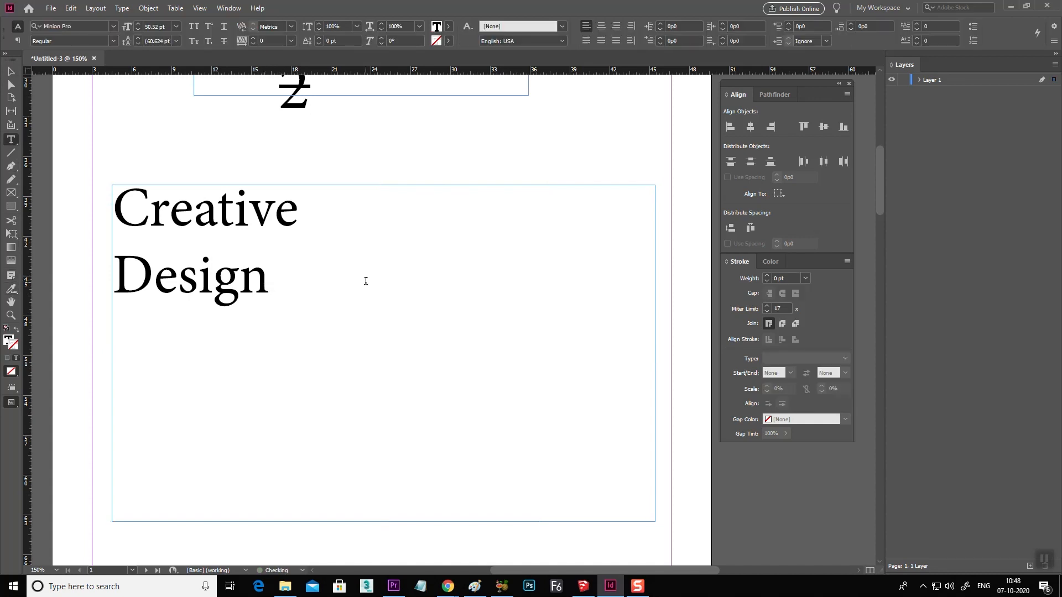
pyautogui.press('Return')
pyautogui.write('By')
pyautogui.press('Return')
pyautogui.write('Brajesh')
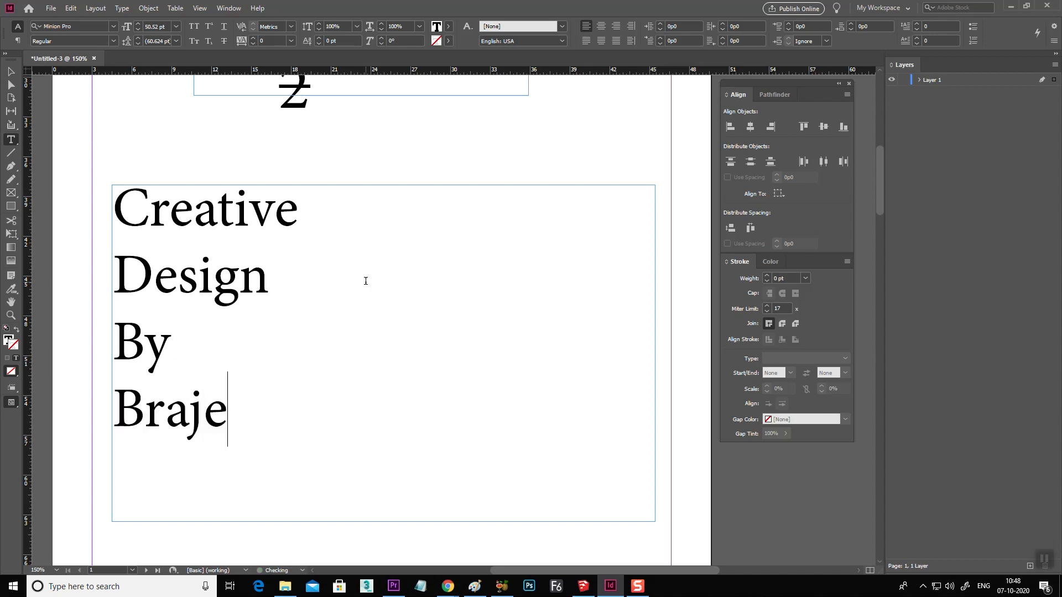
pyautogui.click(11, 71)
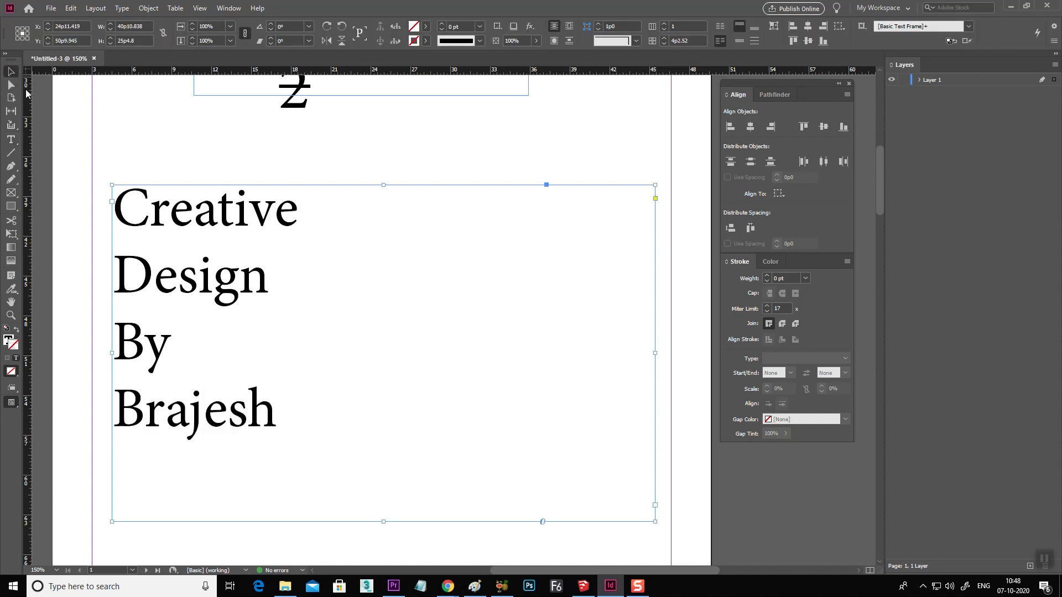
pyautogui.moveTo(656, 522); pyautogui.dragTo(617, 463)
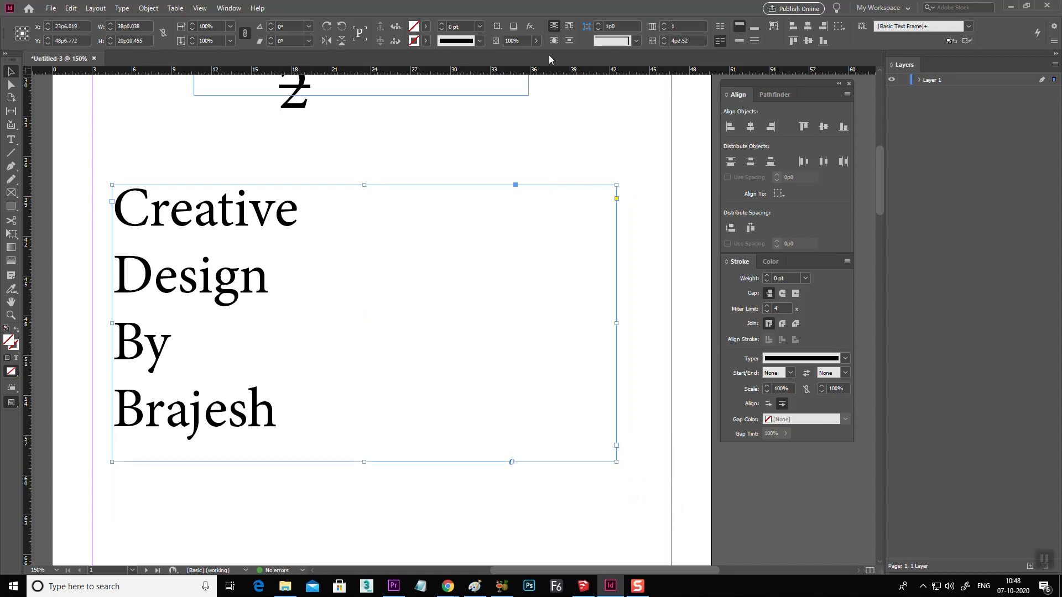
pyautogui.doubleClick(275, 421)
pyautogui.hotkey('shift', 'Left')
pyautogui.moveTo(231, 412); pyautogui.dragTo(96, 220)
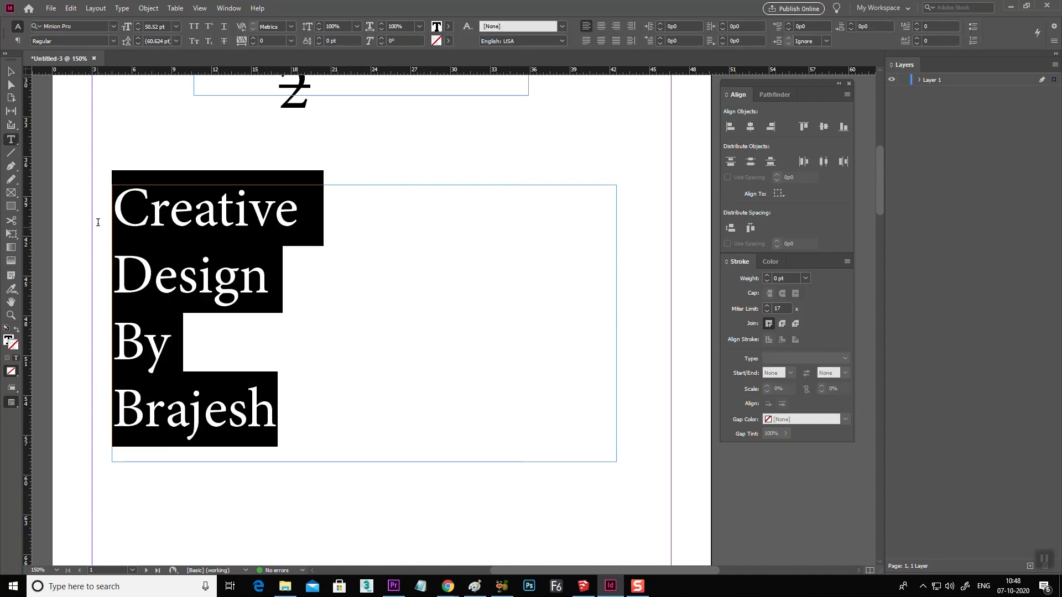
pyautogui.click(602, 28)
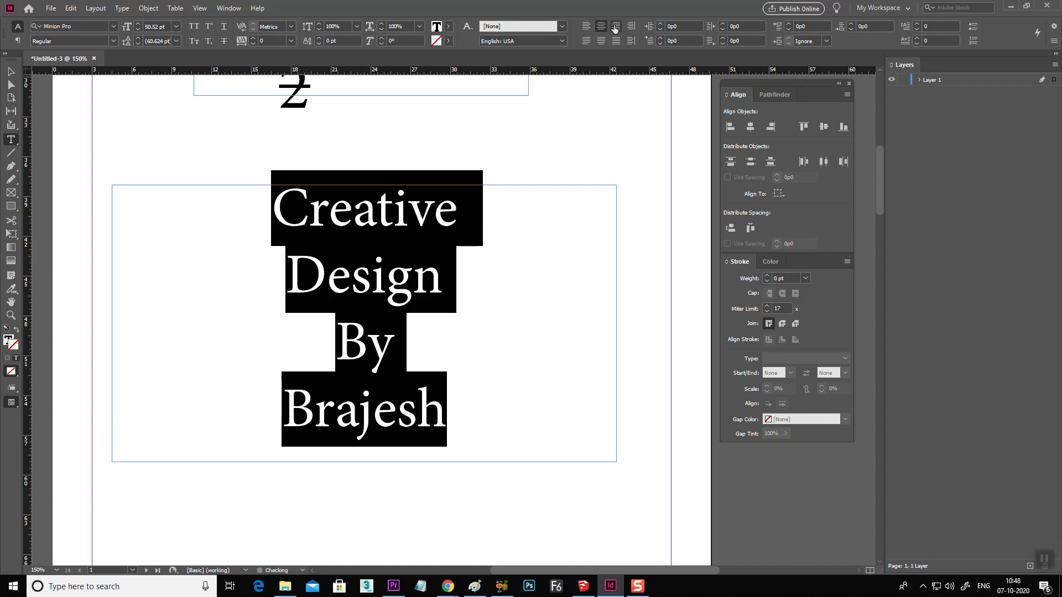
pyautogui.click(616, 28)
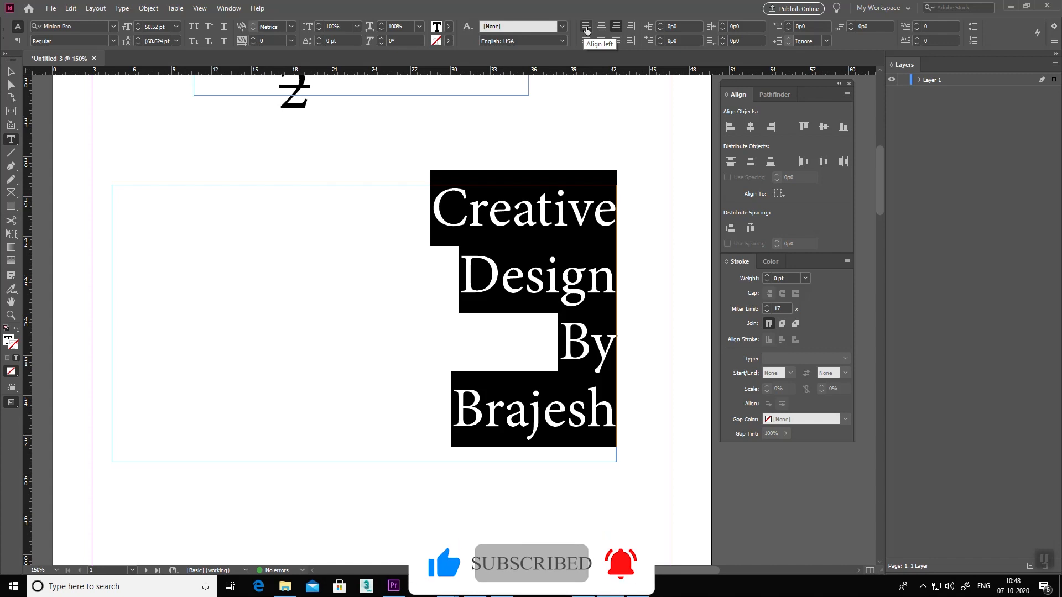
pyautogui.click(587, 43)
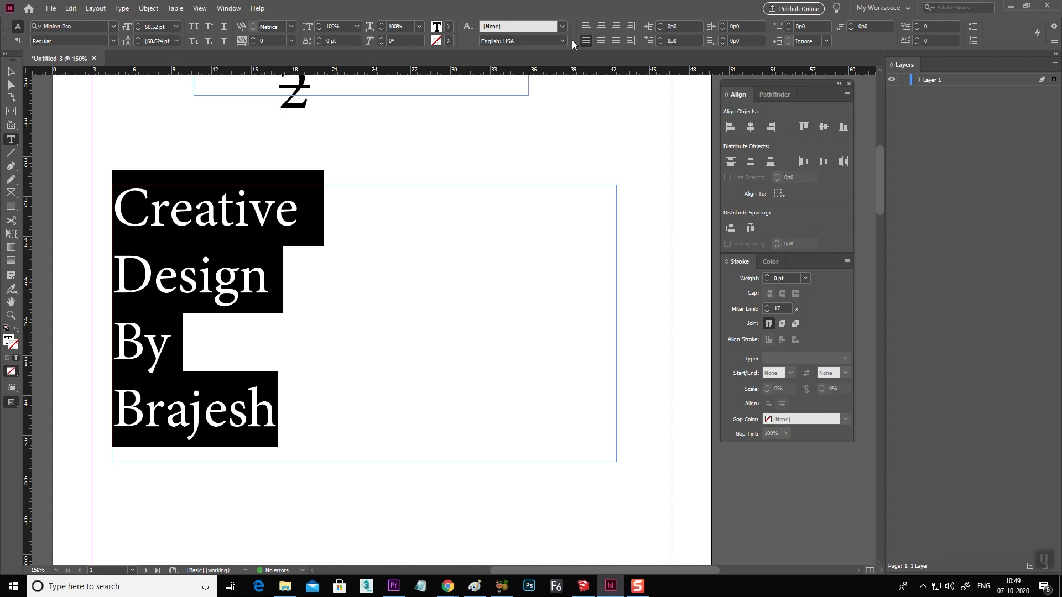
# Step: Shift+Ctrl-drag the heading frame's corner to shrink frame and text, then move it up-right
pyautogui.click(11, 71)
pyautogui.doubleClick(276, 412)
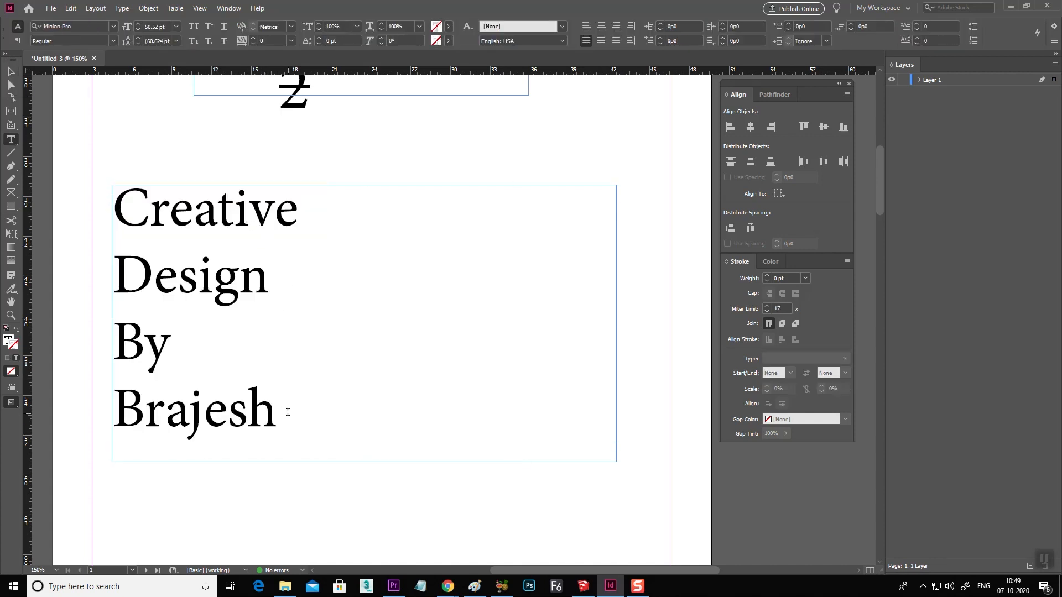
pyautogui.moveTo(278, 412); pyautogui.dragTo(119, 363)
pyautogui.click(214, 372)
pyautogui.click(11, 72)
pyautogui.moveTo(615, 461); pyautogui.dragTo(372, 191)
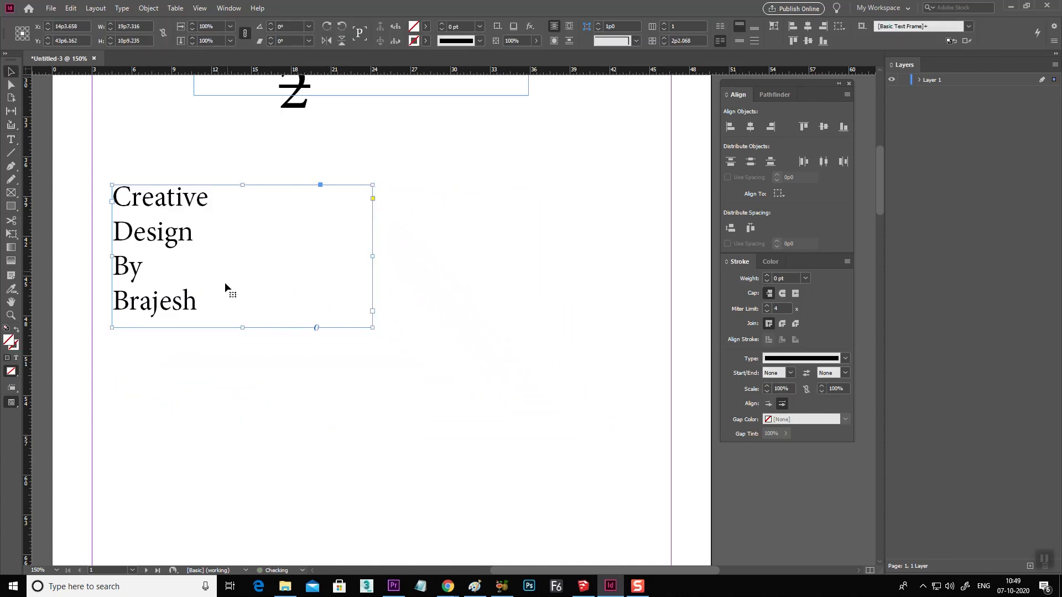
pyautogui.moveTo(372, 327); pyautogui.dragTo(318, 297)
pyautogui.moveTo(190, 199); pyautogui.dragTo(541, 147)
pyautogui.click(309, 228)
# Step: Draw a rectangle with the M tool and fill it with cyan
pyautogui.press('m')
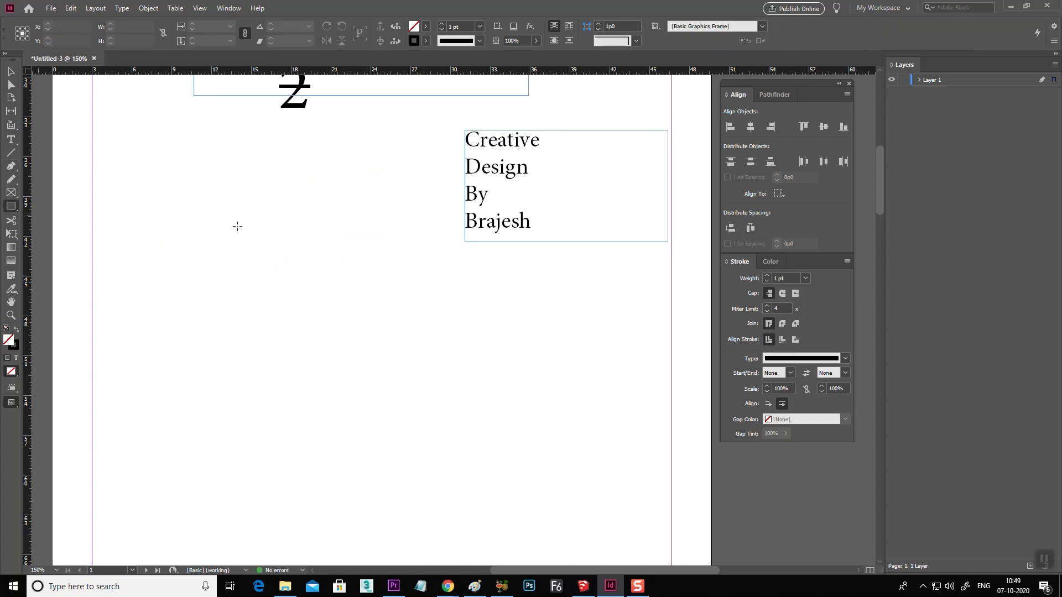
pyautogui.moveTo(154, 242)
pyautogui.mouseDown()
pyautogui.moveTo(325, 422)
pyautogui.moveTo(467, 474)
pyautogui.moveTo(410, 433)
pyautogui.moveTo(429, 438)
pyautogui.mouseUp()
pyautogui.click(425, 26)
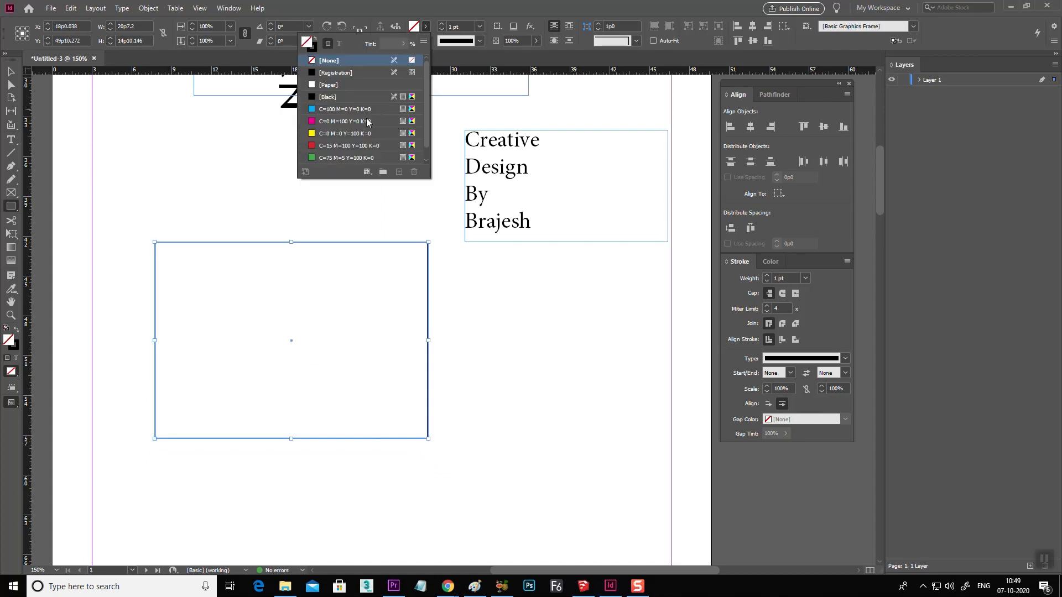
pyautogui.click(314, 110)
pyautogui.click(11, 72)
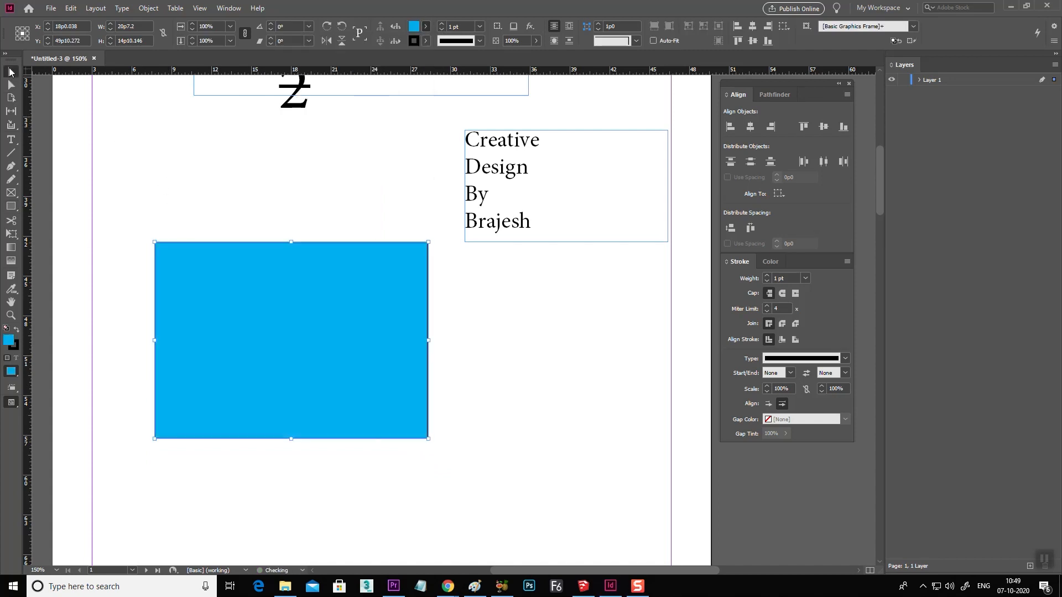
pyautogui.click(551, 342)
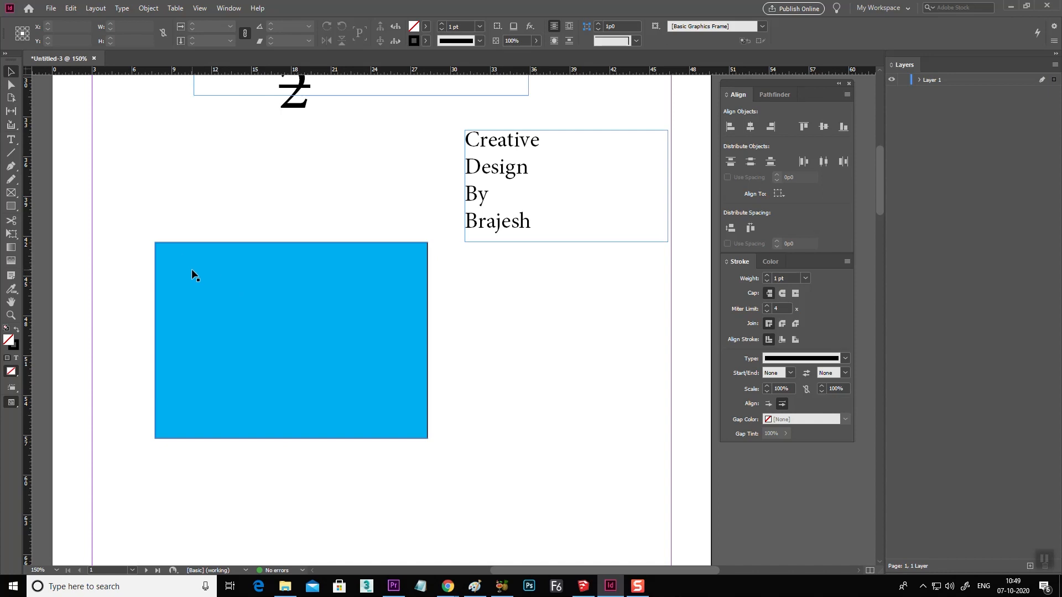
# Step: Move the text frame onto the cyan rectangle and send the rectangle to back with Arrange
pyautogui.moveTo(492, 170); pyautogui.dragTo(182, 282)
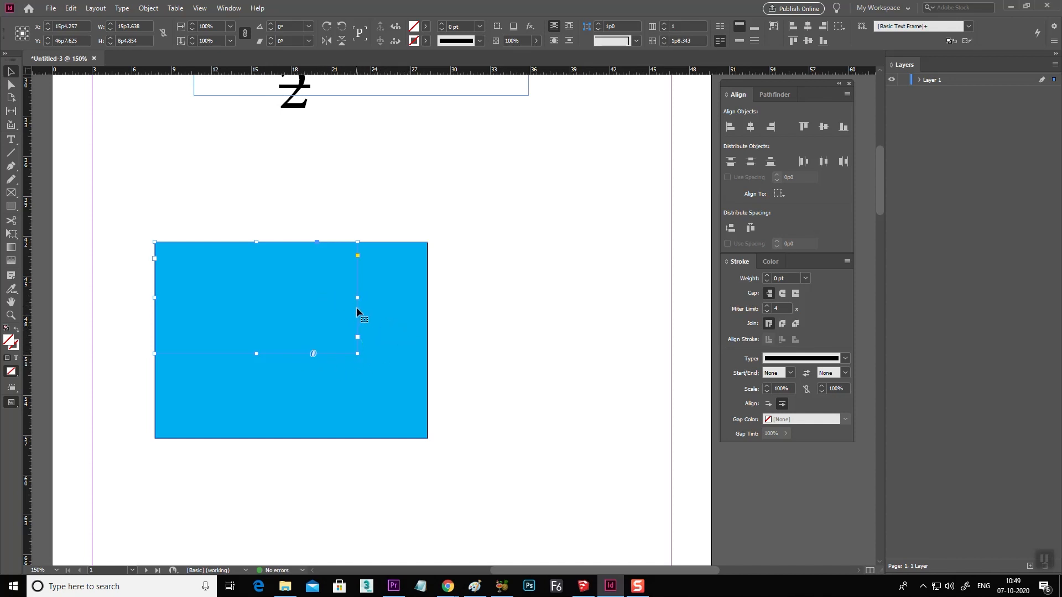
pyautogui.click(565, 320)
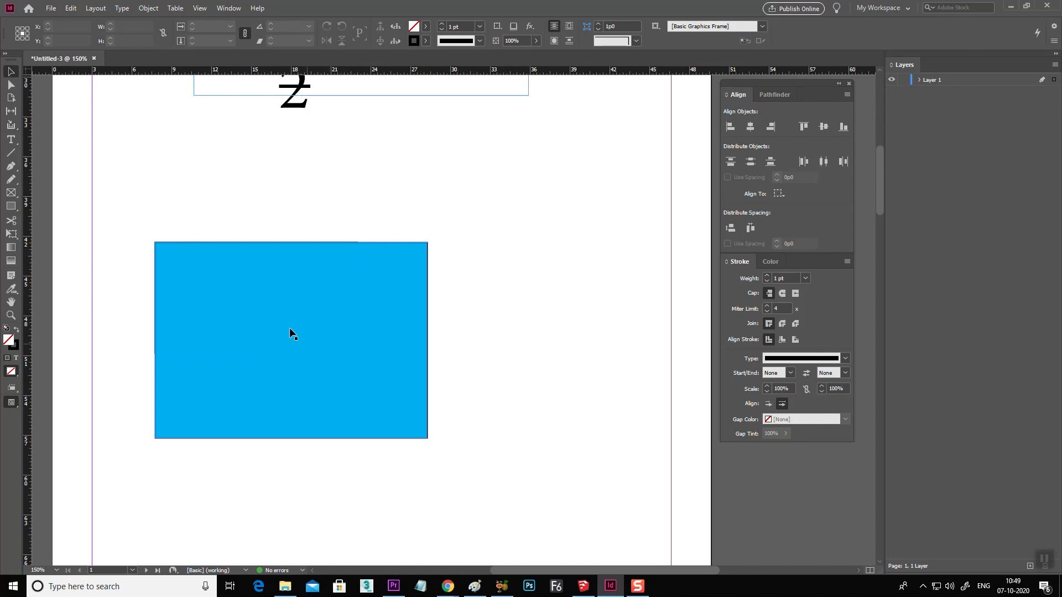
pyautogui.click(379, 406)
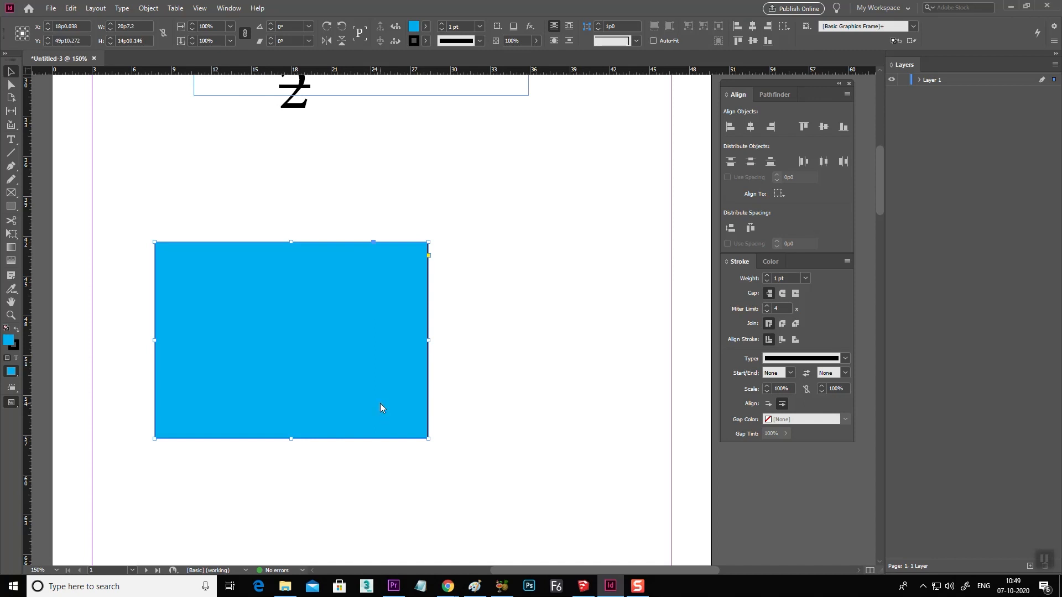
pyautogui.rightClick(379, 405)
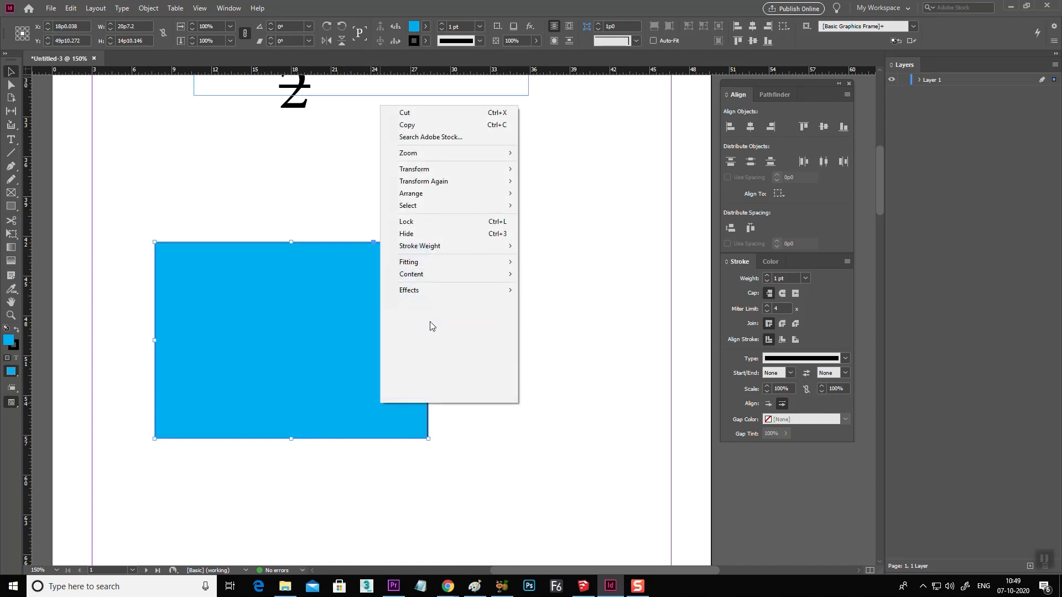
pyautogui.moveTo(424, 197)
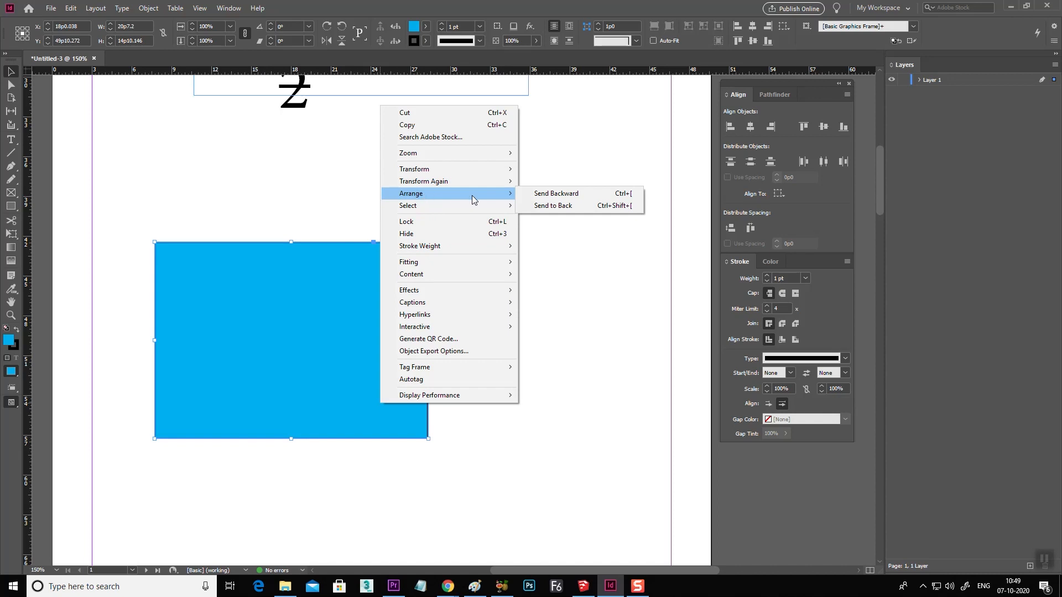
pyautogui.click(553, 206)
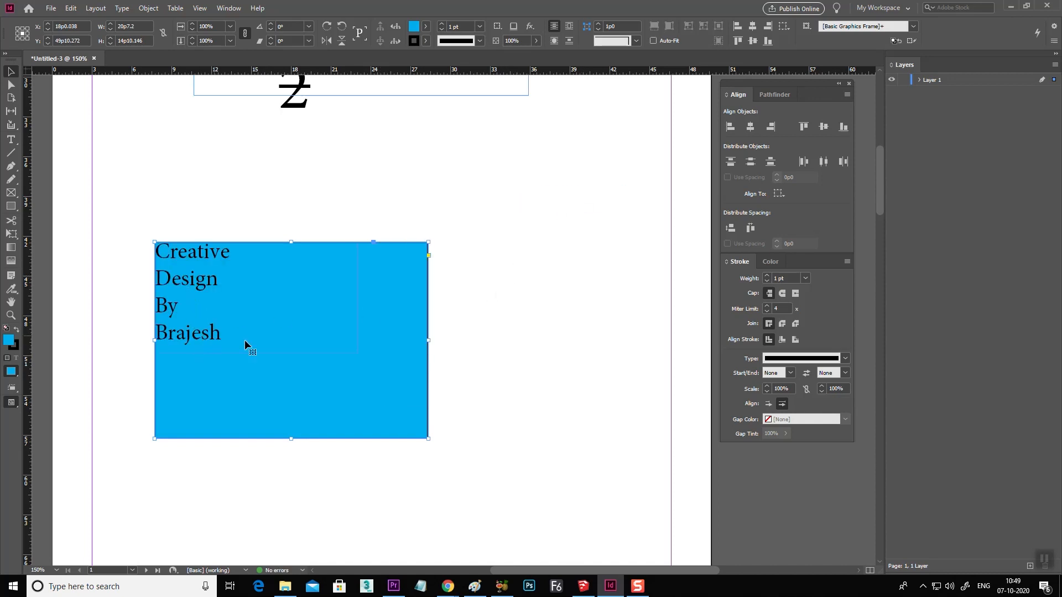
pyautogui.click(201, 333)
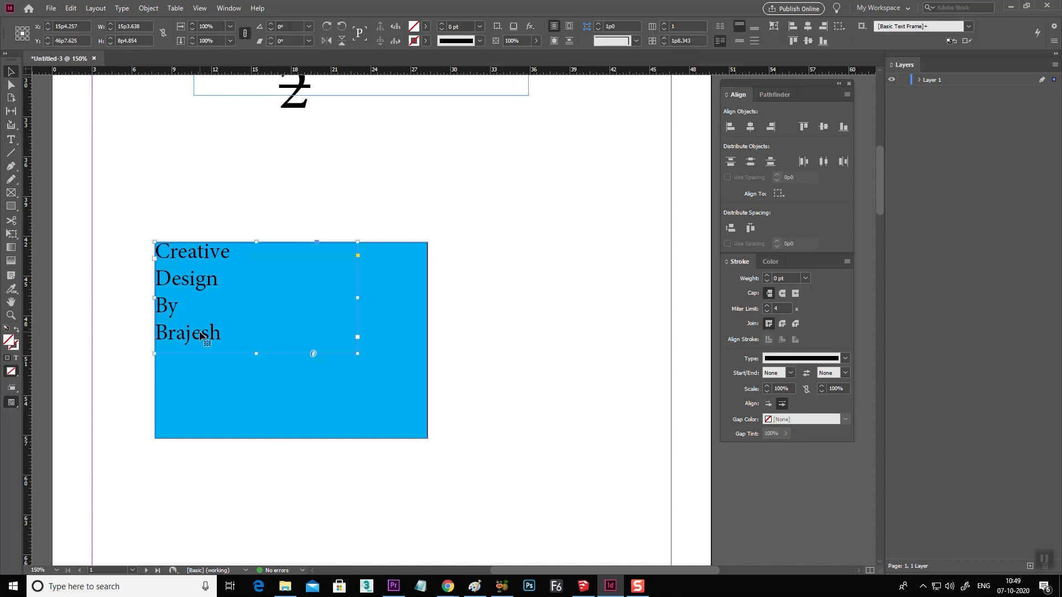
# Step: Zoom in, select all four lines and raise the Left Indent to 0p3
pyautogui.hotkey('ctrl', '=')
pyautogui.hotkey('ctrl', '=')
pyautogui.moveTo(543, 329); pyautogui.dragTo(505, 260)
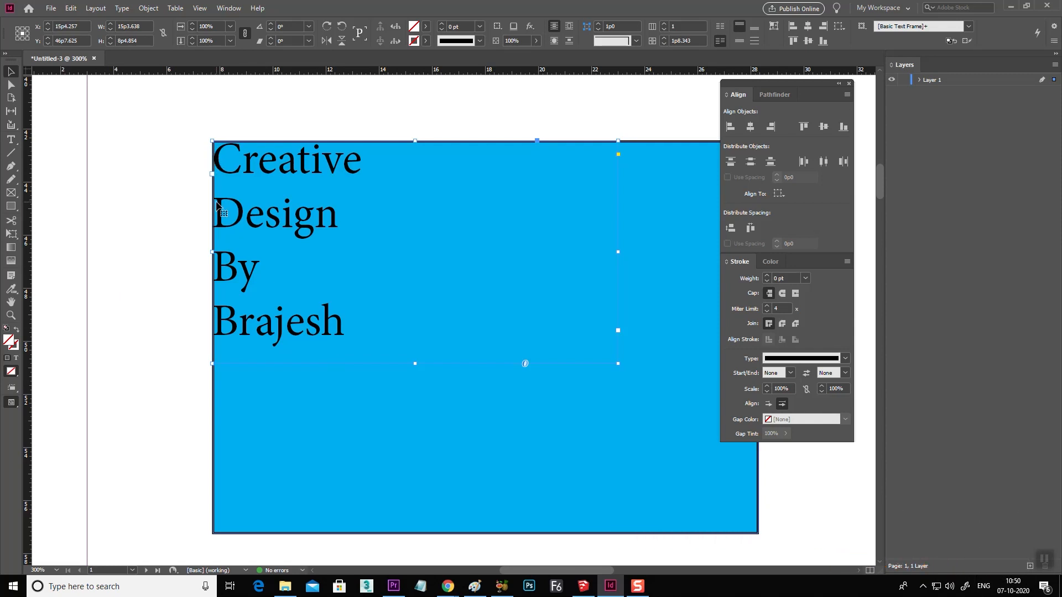
pyautogui.doubleClick(338, 319)
pyautogui.moveTo(344, 326); pyautogui.dragTo(222, 166)
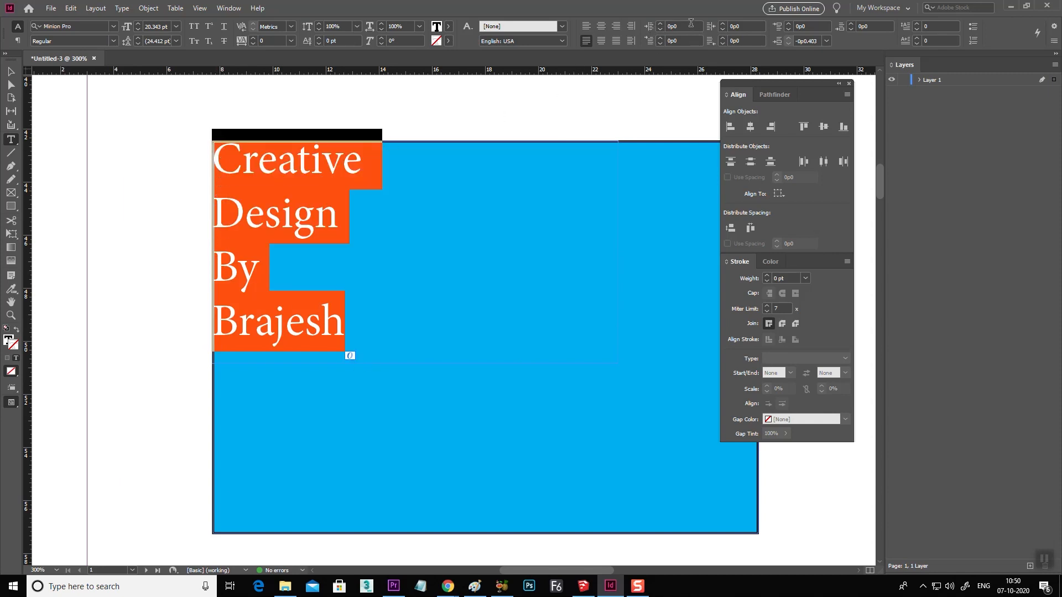
pyautogui.click(660, 25)
pyautogui.click(660, 25)
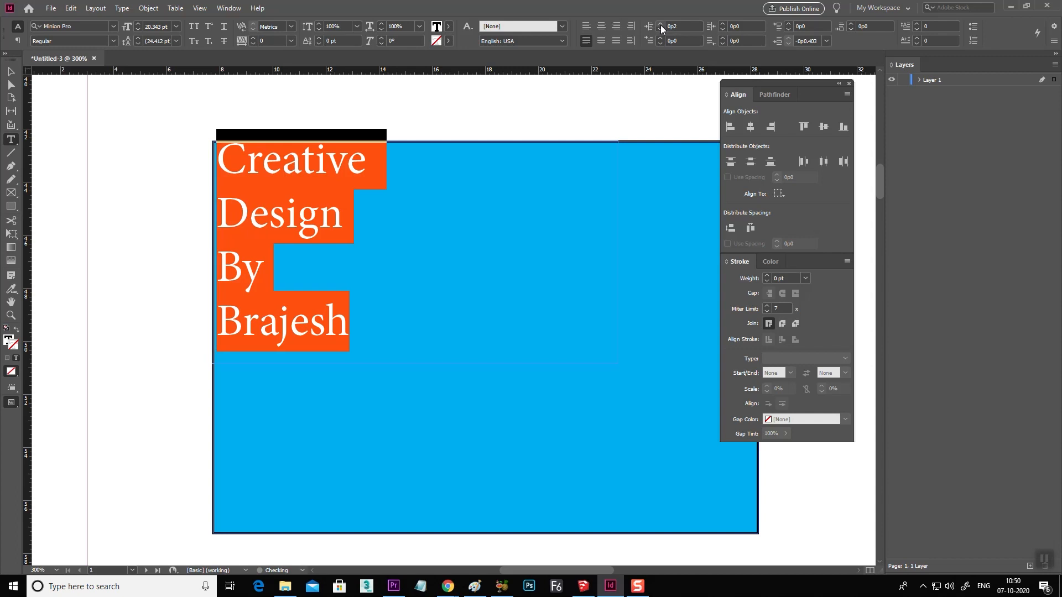
pyautogui.click(660, 25)
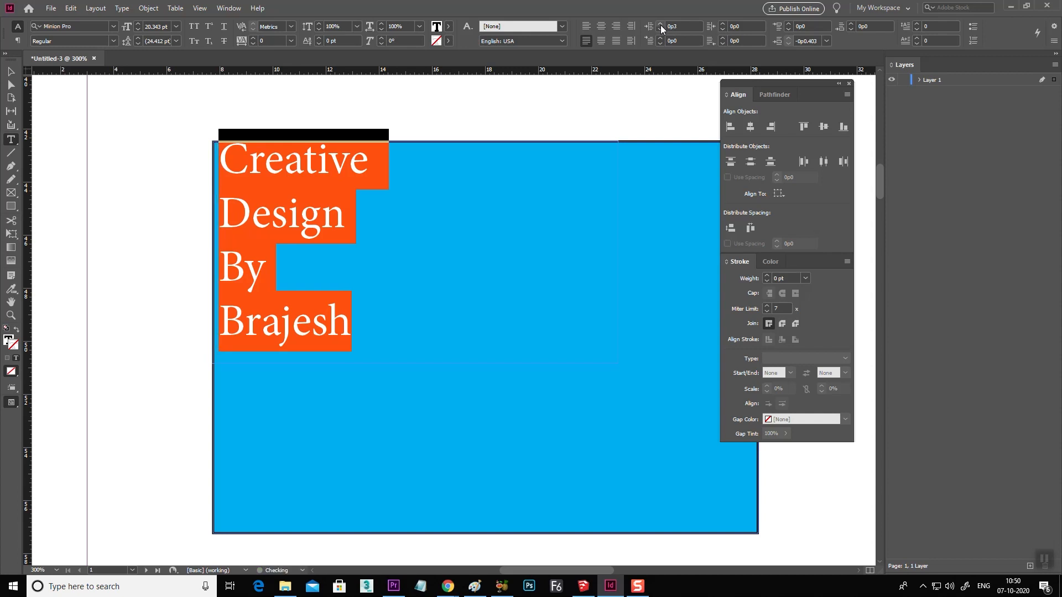
pyautogui.click(10, 72)
pyautogui.click(152, 236)
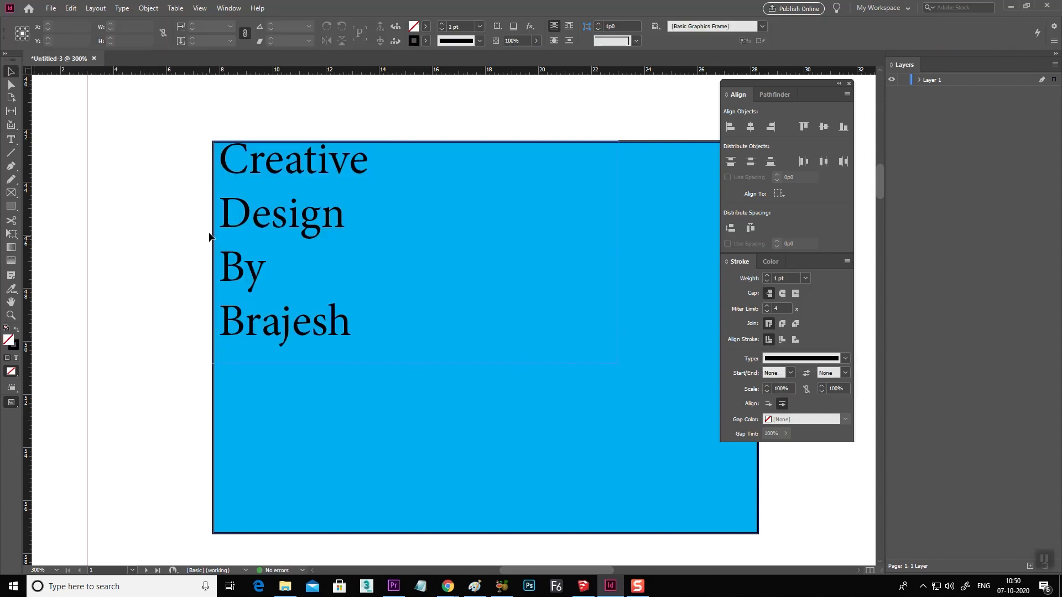
# Step: Select all the text and set Space Before to 0p1, leaving the other indent at 0p0
pyautogui.doubleClick(306, 170)
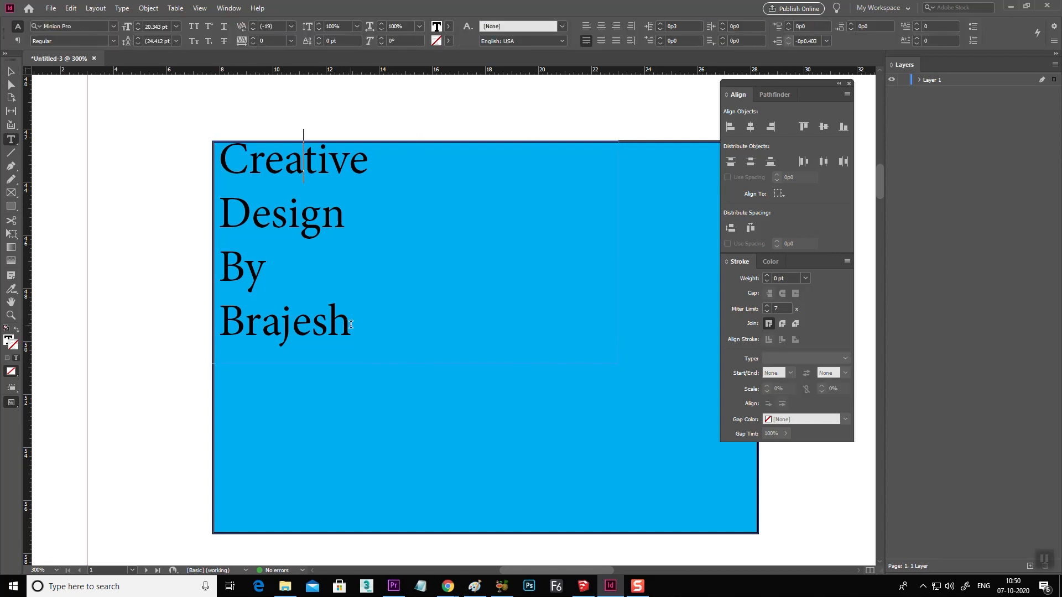
pyautogui.hotkey('ctrl', 'a')
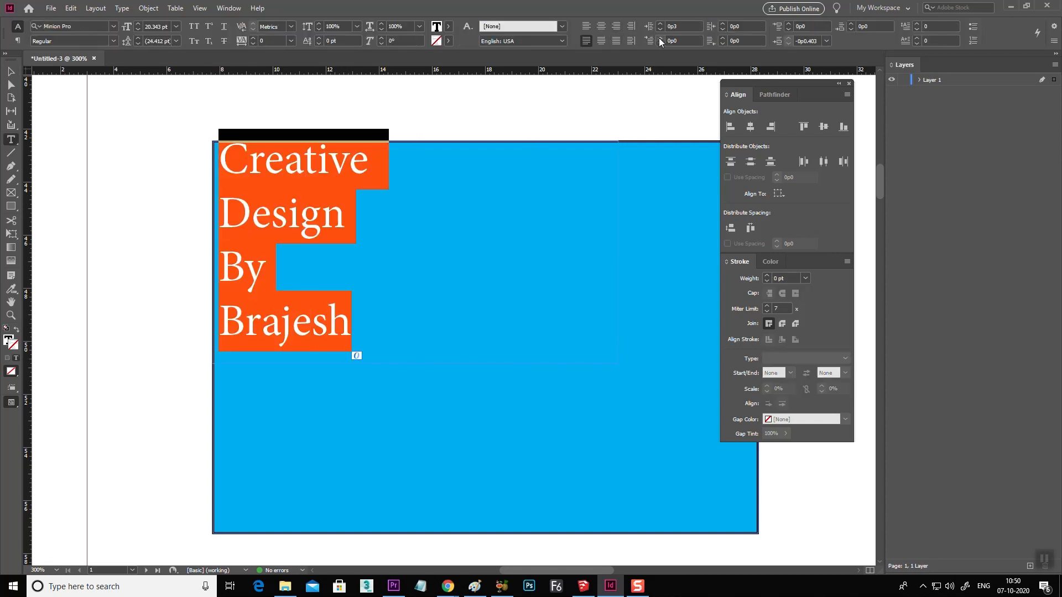
pyautogui.click(660, 39)
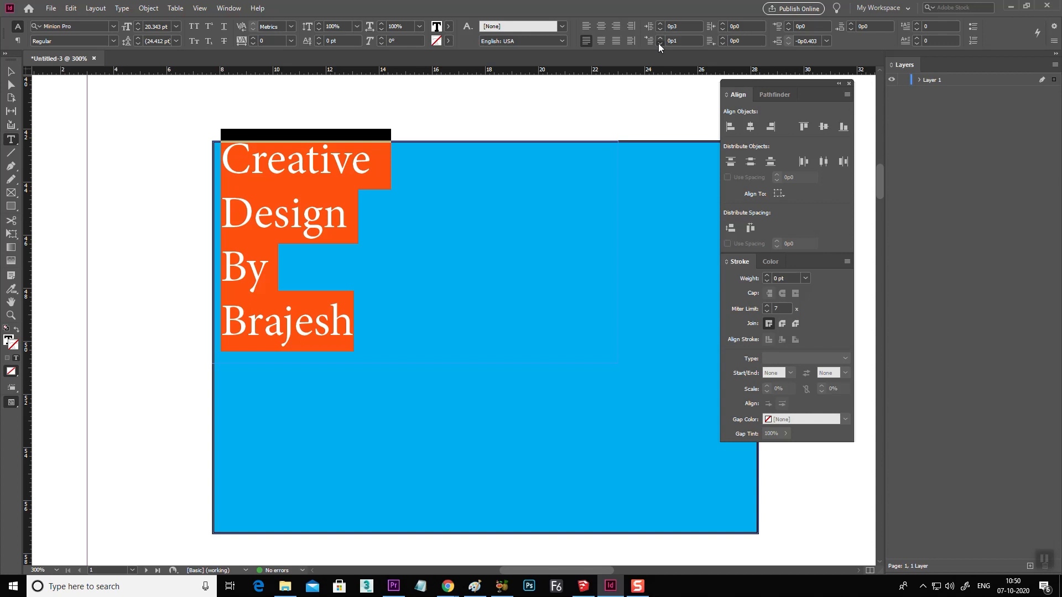
pyautogui.click(659, 43)
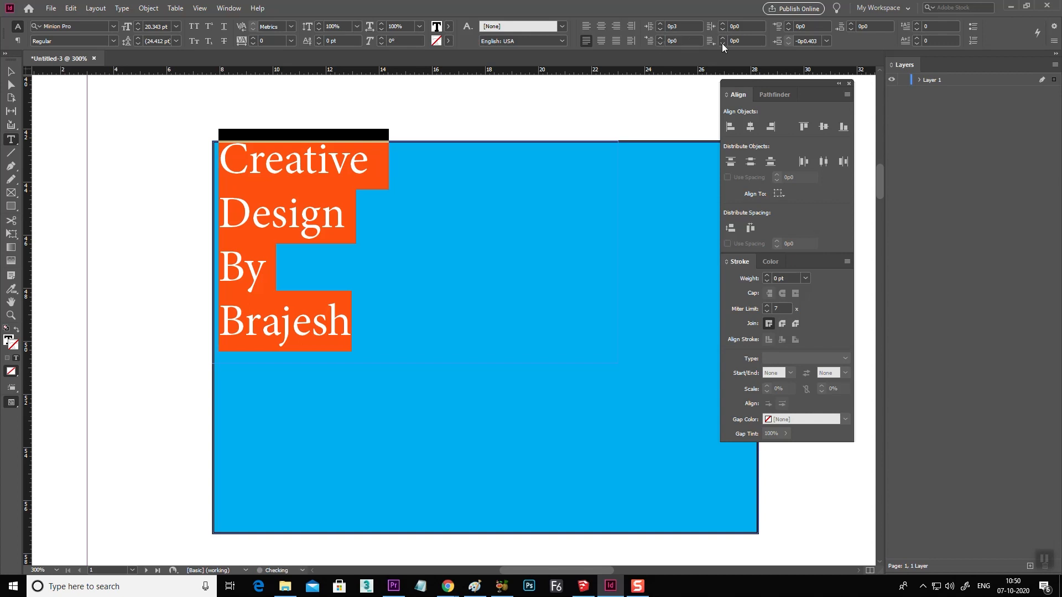
pyautogui.click(789, 24)
pyautogui.click(788, 23)
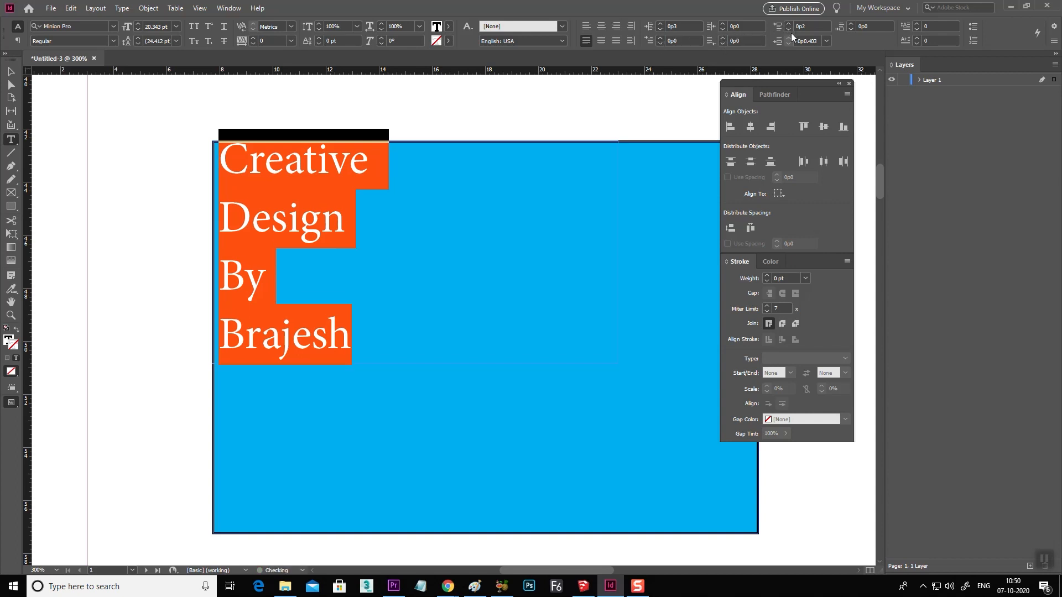
pyautogui.click(788, 30)
# Step: Nudge the text frame slightly down and reselect all four lines of text
pyautogui.click(224, 156)
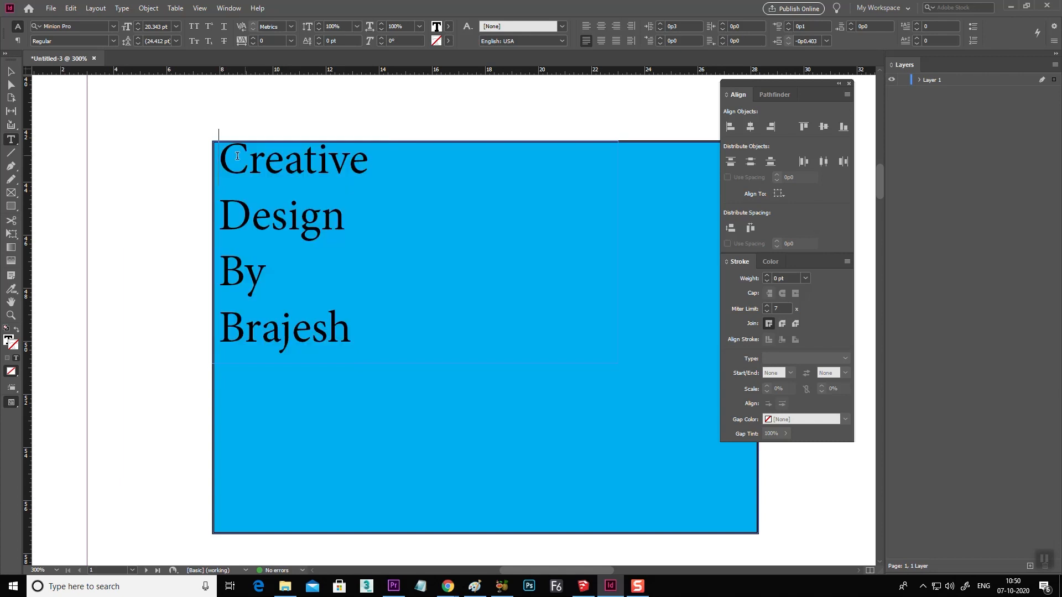
pyautogui.click(10, 71)
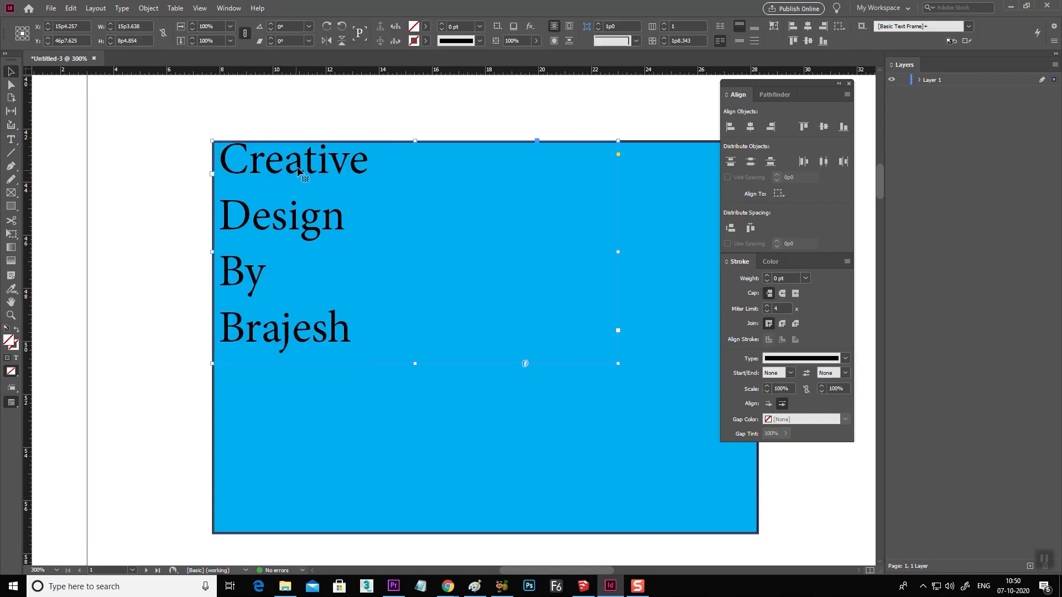
pyautogui.moveTo(266, 141); pyautogui.dragTo(266, 146)
pyautogui.click(205, 108)
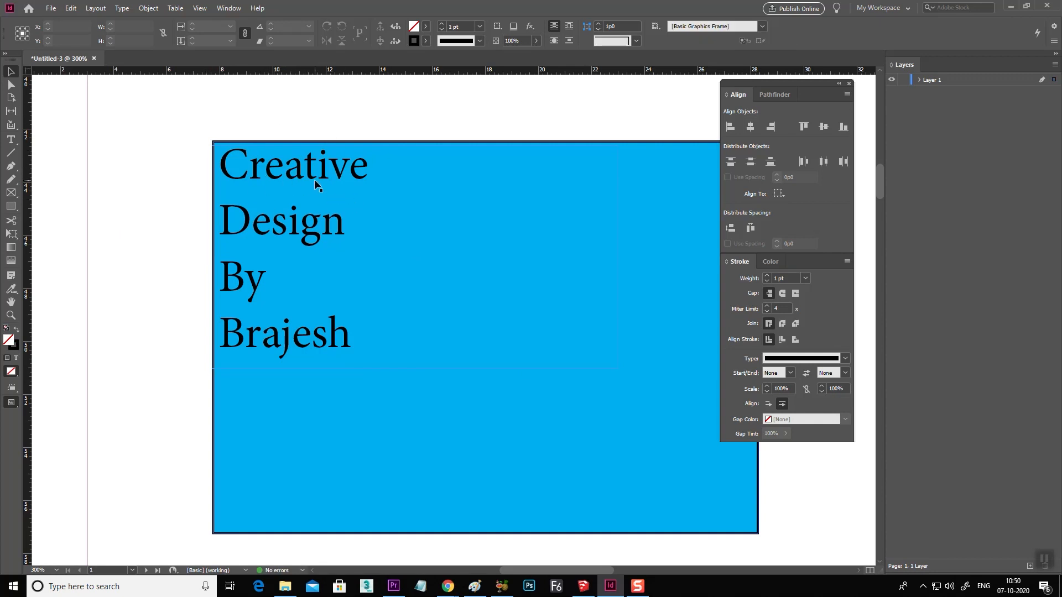
pyautogui.doubleClick(336, 223)
pyautogui.moveTo(346, 332); pyautogui.dragTo(221, 139)
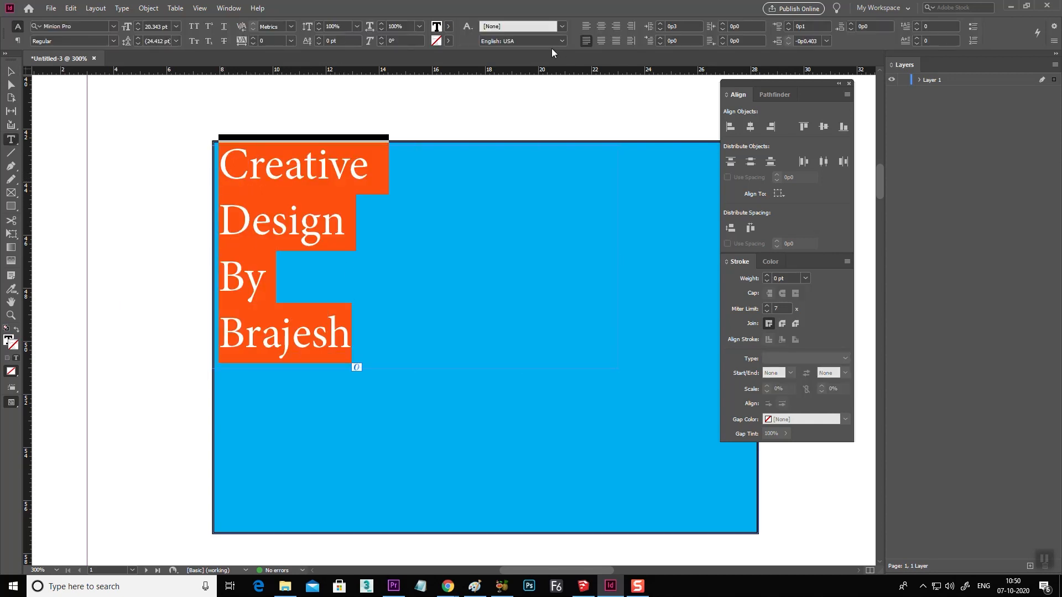